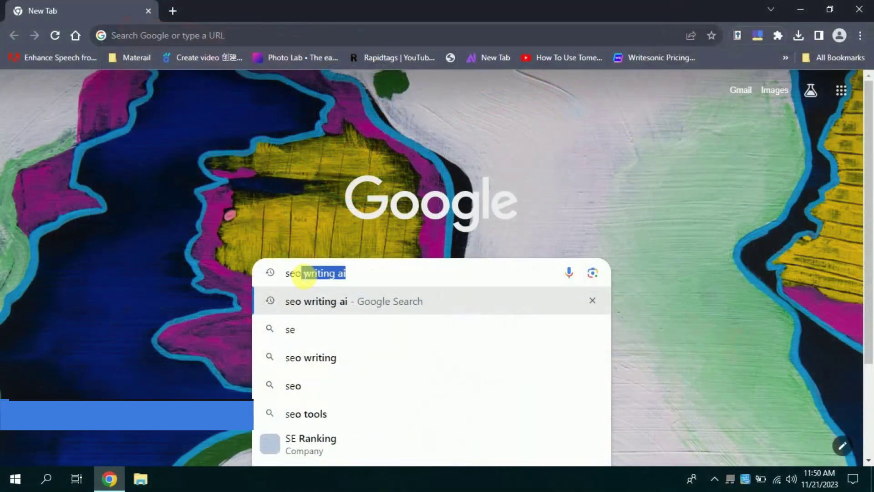
Run the Google search for 'seo writing ai' from the suggested query.
{"action": "type", "text": "riting ai"}
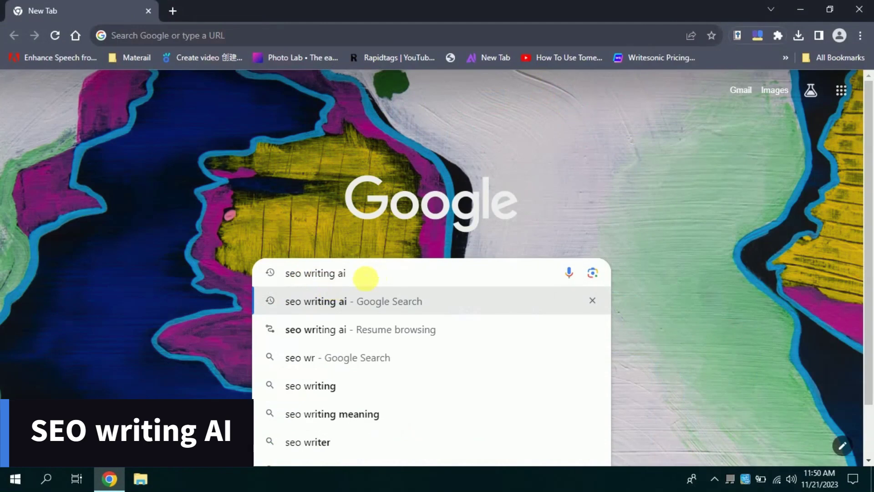
{"action": "left_click", "coordinate": [333, 302]}
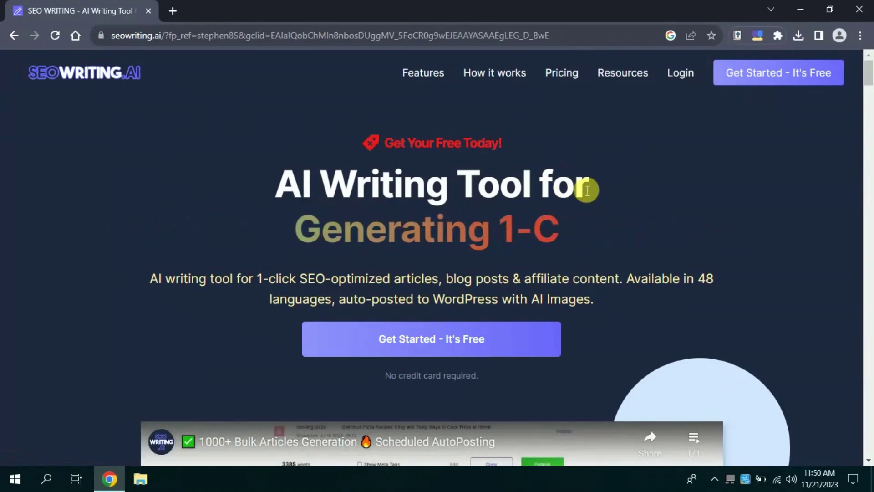
Highlight the 'AI Writing Tool' headline on the homepage, then scroll down.
{"action": "left_click_drag", "start_coordinate": [589, 183], "coordinate": [289, 198]}
{"action": "left_click", "coordinate": [357, 230]}
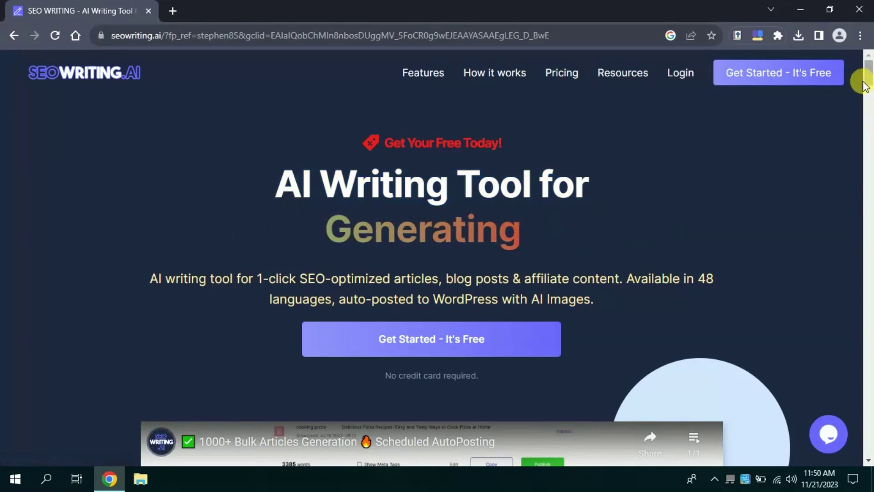
{"action": "scroll", "coordinate": [867, 83], "scroll_direction": "down", "scroll_amount": 2}
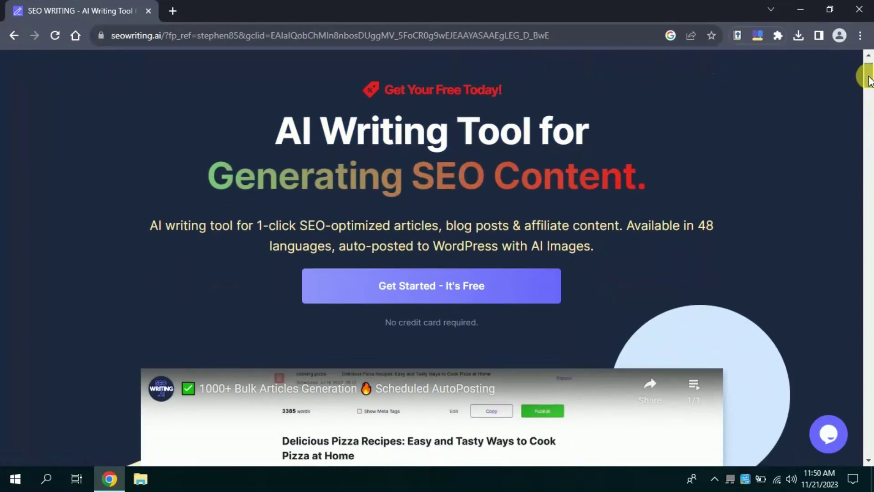
{"action": "left_click_drag", "start_coordinate": [870, 80], "coordinate": [870, 96]}
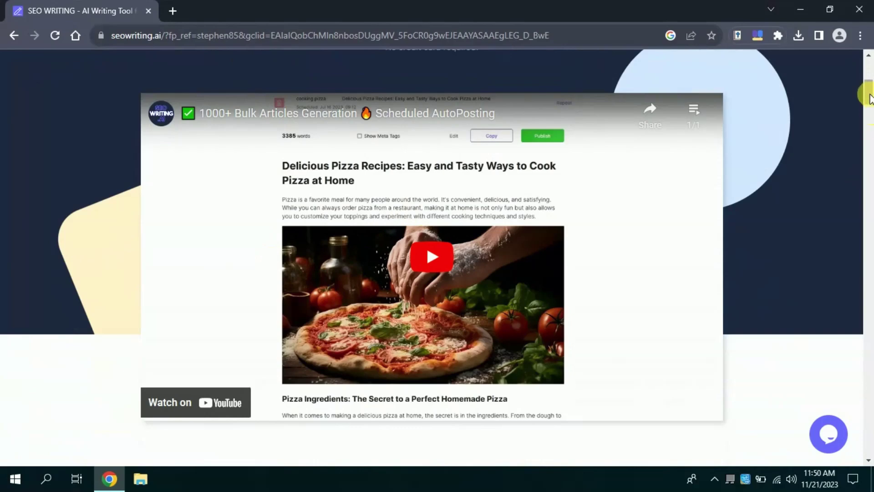
{"action": "left_click_drag", "start_coordinate": [869, 98], "coordinate": [870, 120]}
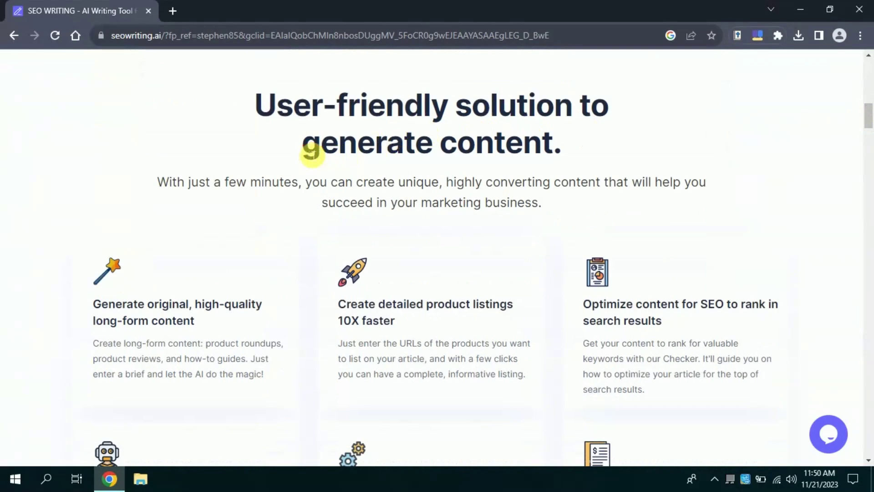
Highlight the 'generate content' and 'SEO tool to optimize' feature headings further down.
{"action": "left_click_drag", "start_coordinate": [331, 154], "coordinate": [567, 157]}
{"action": "left_click_drag", "start_coordinate": [872, 120], "coordinate": [871, 229]}
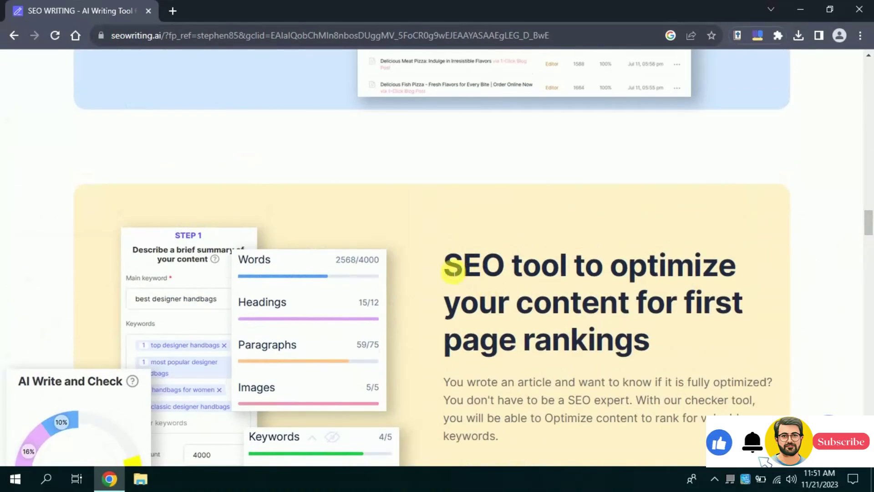
{"action": "left_click_drag", "start_coordinate": [453, 269], "coordinate": [652, 337]}
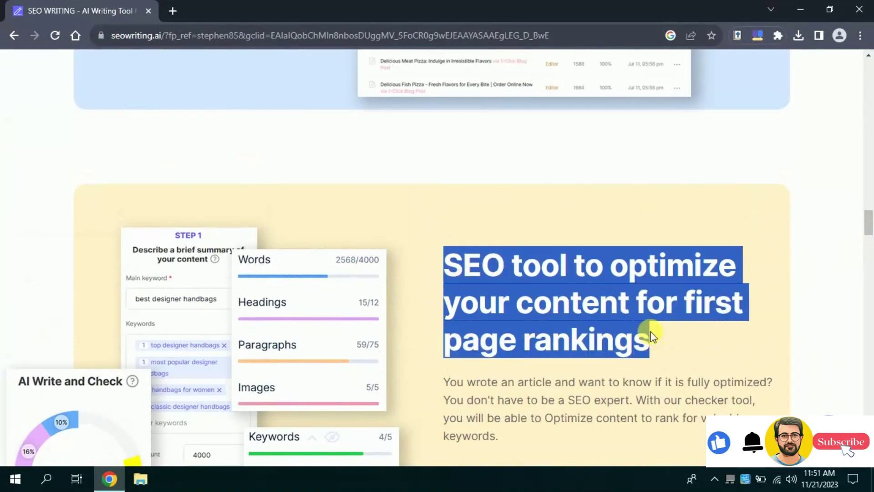
{"action": "left_click", "coordinate": [767, 304]}
{"action": "left_click_drag", "start_coordinate": [869, 218], "coordinate": [868, 324]}
Sign up free with Log In with Google, then scroll the Dashboard's writing tools.
{"action": "key", "text": "Home"}
{"action": "left_click", "coordinate": [443, 234]}
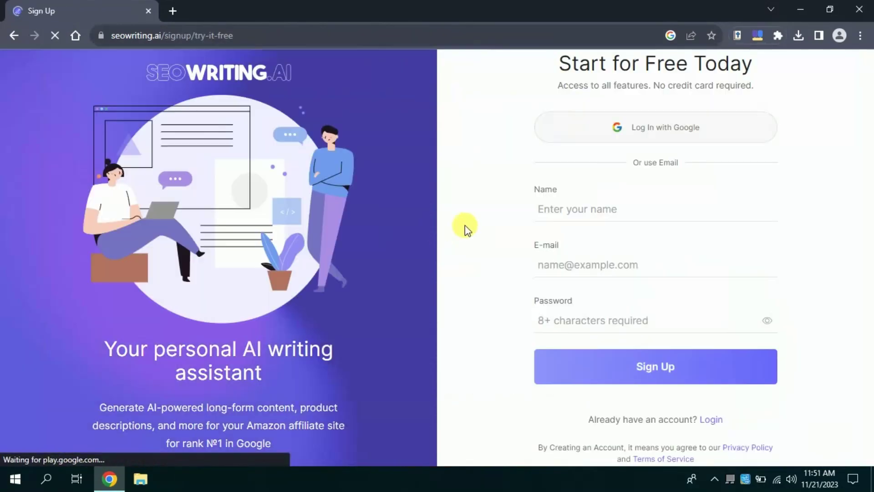
{"action": "left_click", "coordinate": [636, 132]}
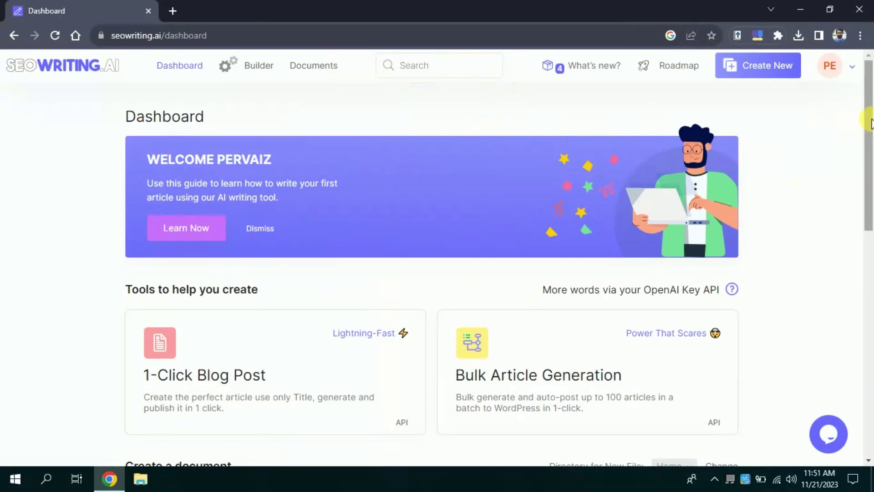
{"action": "left_click_drag", "start_coordinate": [868, 133], "coordinate": [861, 114]}
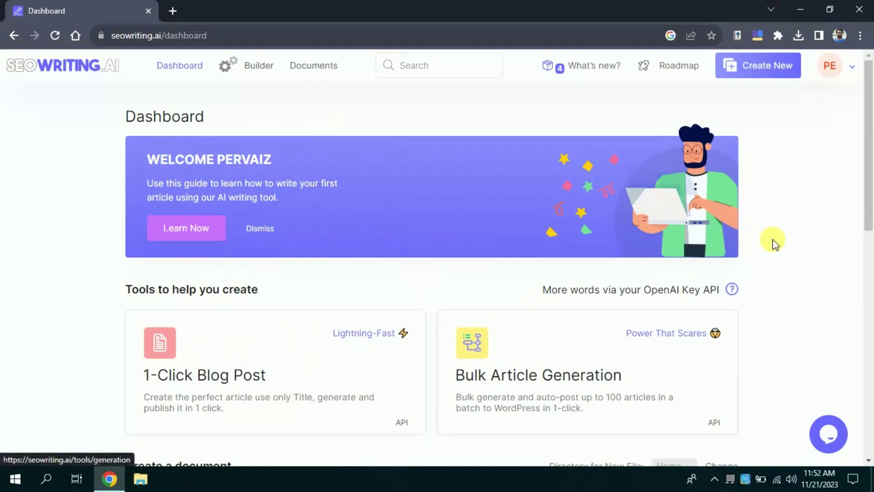
{"action": "left_click_drag", "start_coordinate": [870, 138], "coordinate": [870, 170]}
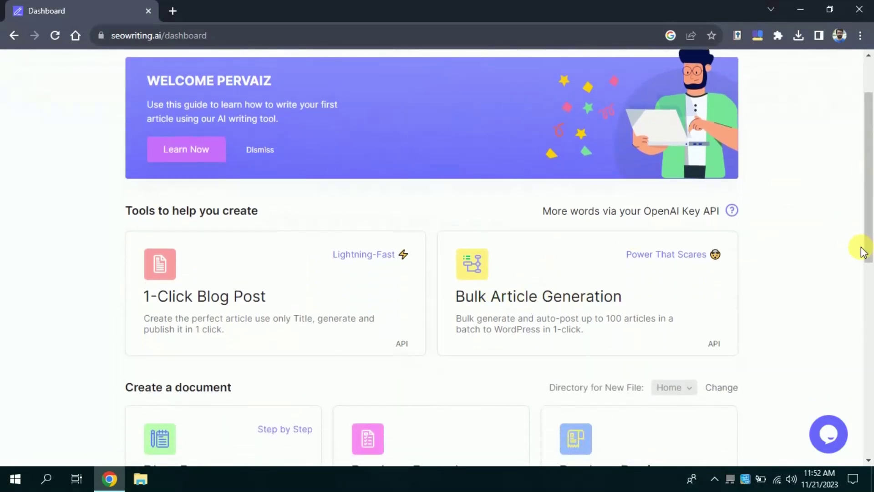
{"action": "left_click_drag", "start_coordinate": [870, 240], "coordinate": [864, 196]}
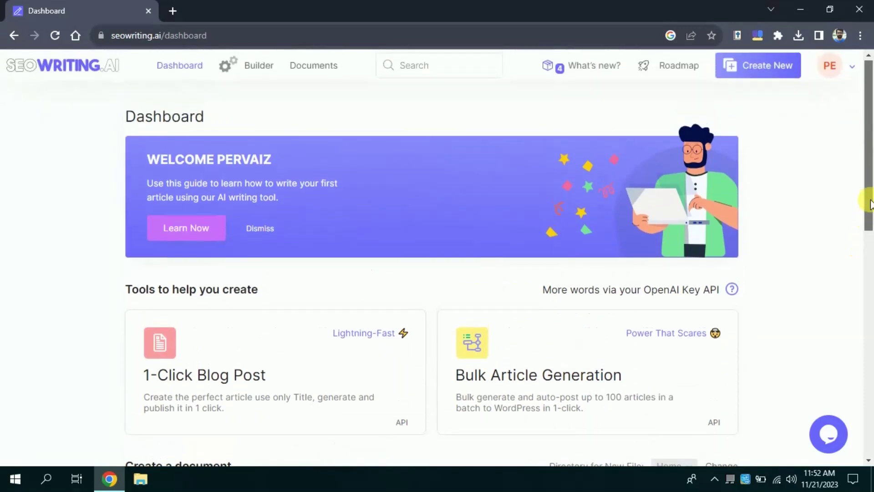
Start a 1-Click Blog Post with the main keyword 'AI tools for teaching'.
{"action": "left_click", "coordinate": [211, 381]}
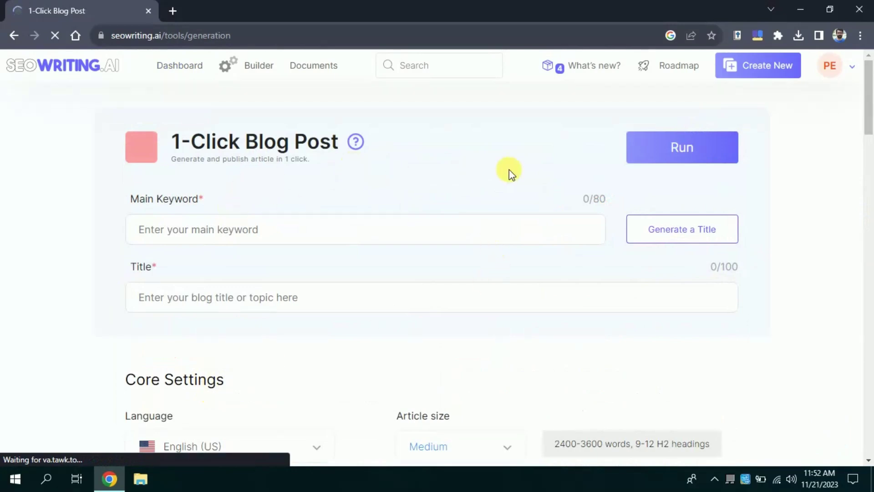
{"action": "left_click_drag", "start_coordinate": [869, 121], "coordinate": [868, 224]}
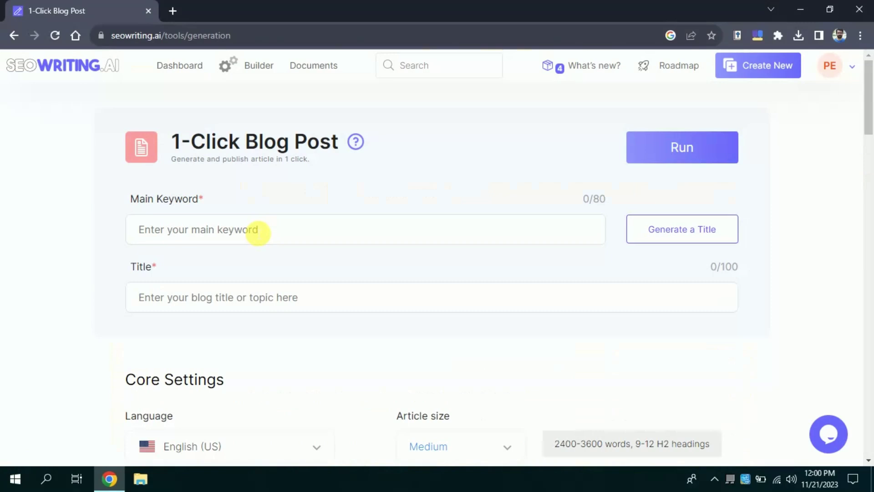
{"action": "left_click", "coordinate": [257, 232]}
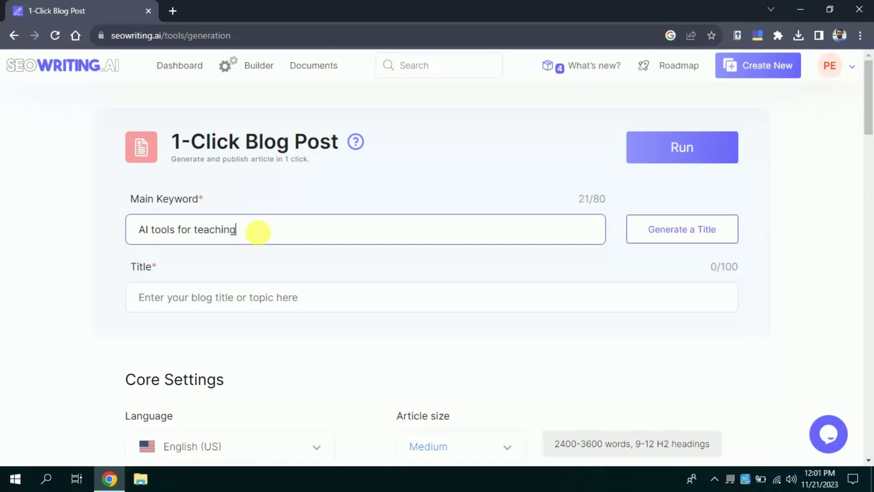
{"action": "left_click_drag", "start_coordinate": [252, 237], "coordinate": [170, 237]}
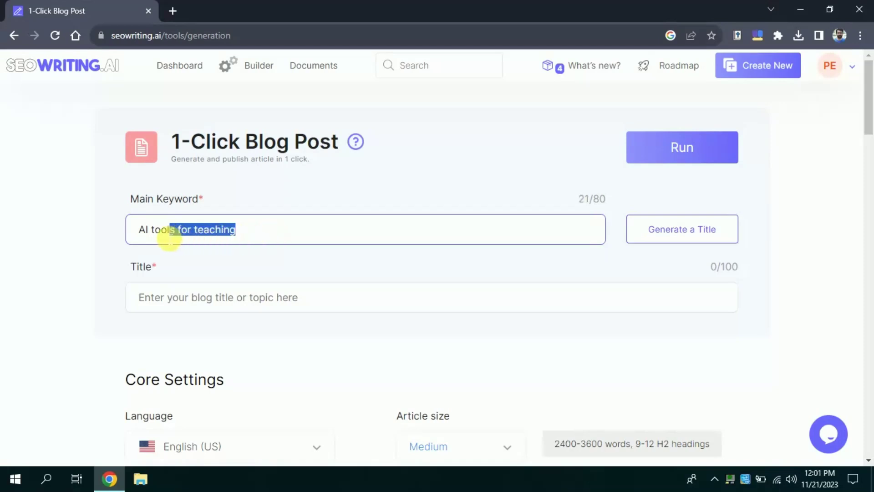
{"action": "left_click", "coordinate": [305, 230]}
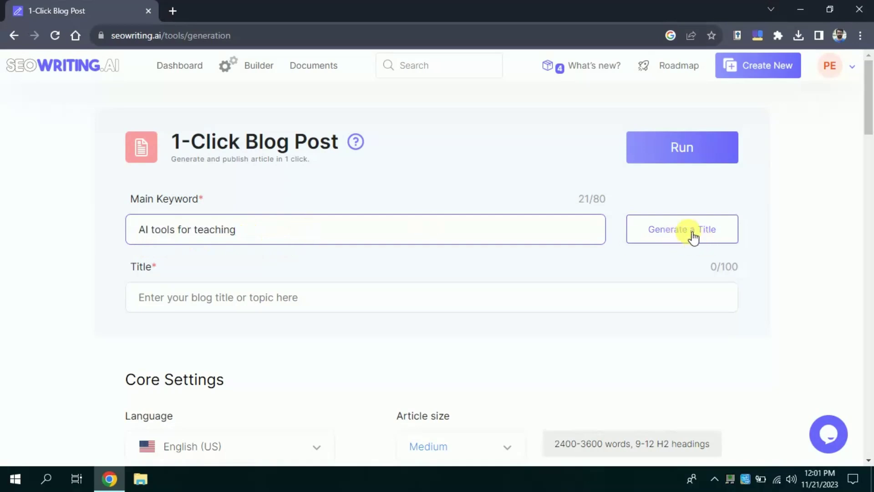
Generate the title 'Revolutionizing Education: AI Tools for Teaching' from the keyword.
{"action": "left_click", "coordinate": [684, 236]}
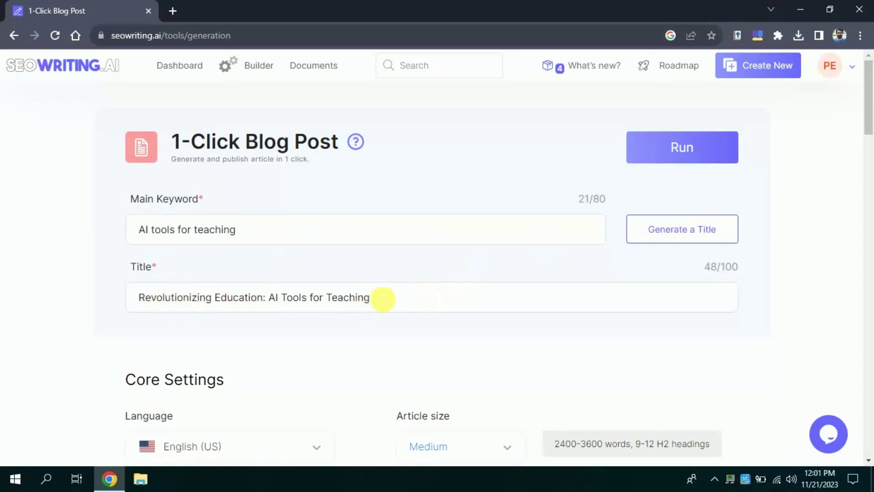
{"action": "left_click_drag", "start_coordinate": [386, 304], "coordinate": [245, 298]}
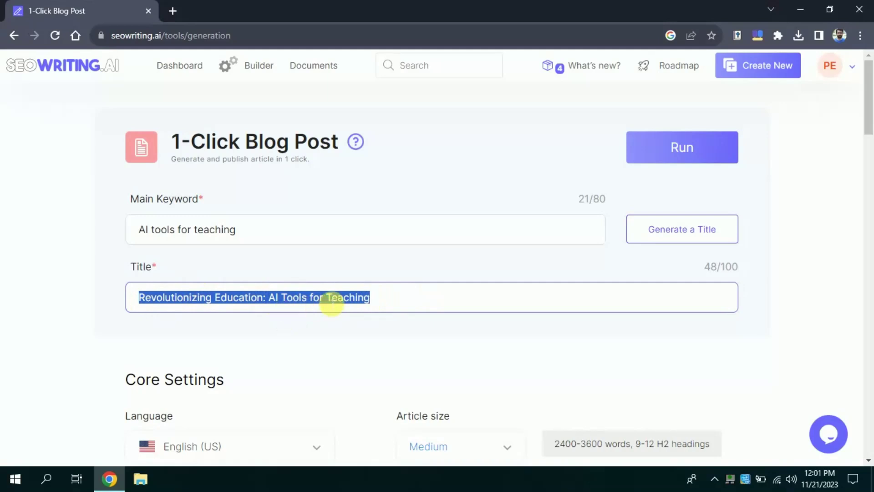
{"action": "left_click", "coordinate": [389, 306]}
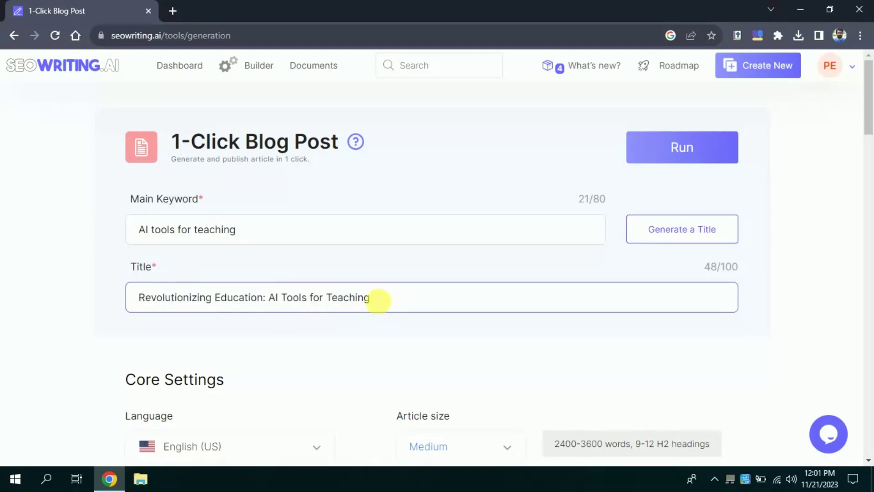
{"action": "left_click_drag", "start_coordinate": [871, 119], "coordinate": [871, 158]}
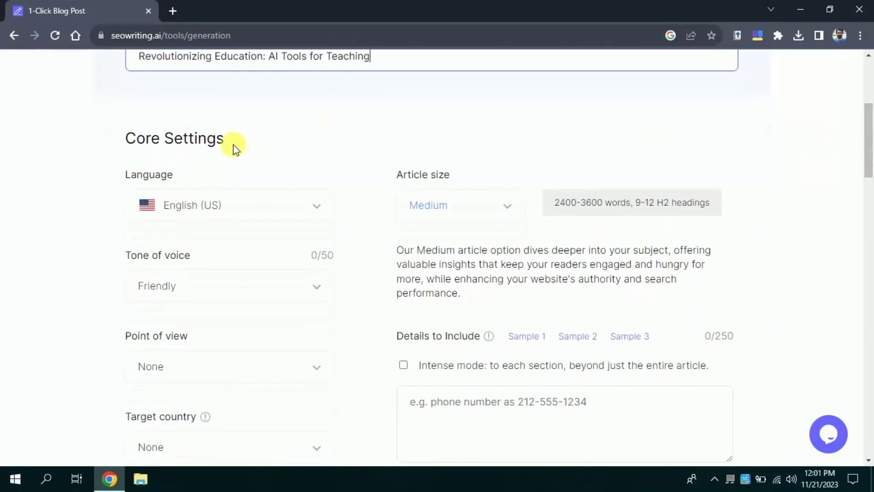
Check the Core Settings Language list, leaving the language unchanged.
{"action": "left_click_drag", "start_coordinate": [233, 144], "coordinate": [137, 139]}
{"action": "left_click", "coordinate": [138, 138]}
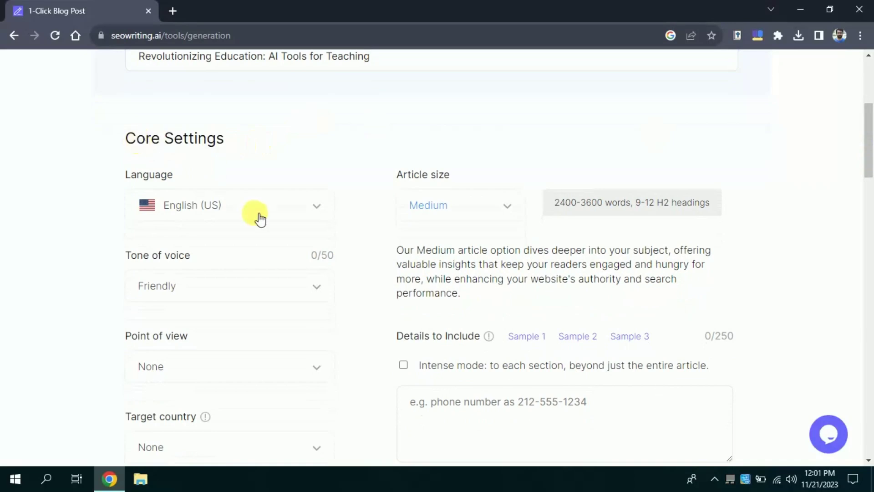
{"action": "left_click", "coordinate": [278, 216]}
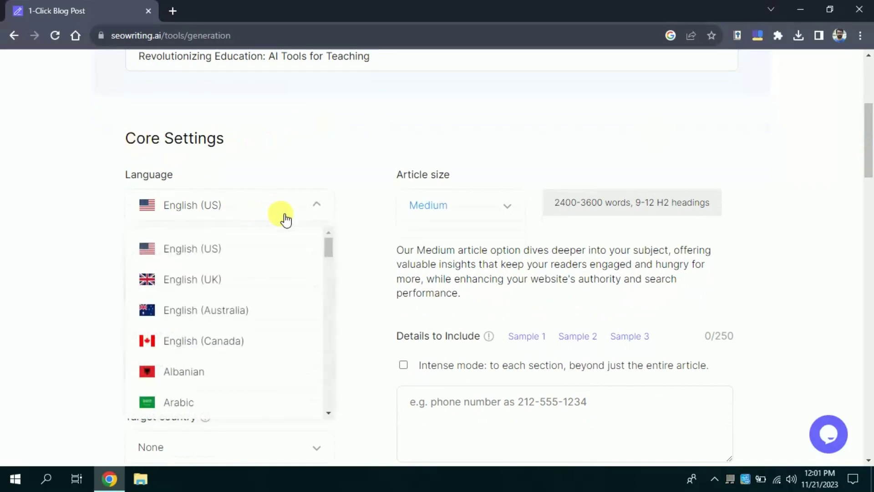
{"action": "left_click_drag", "start_coordinate": [327, 242], "coordinate": [330, 219]}
{"action": "left_click", "coordinate": [326, 186]}
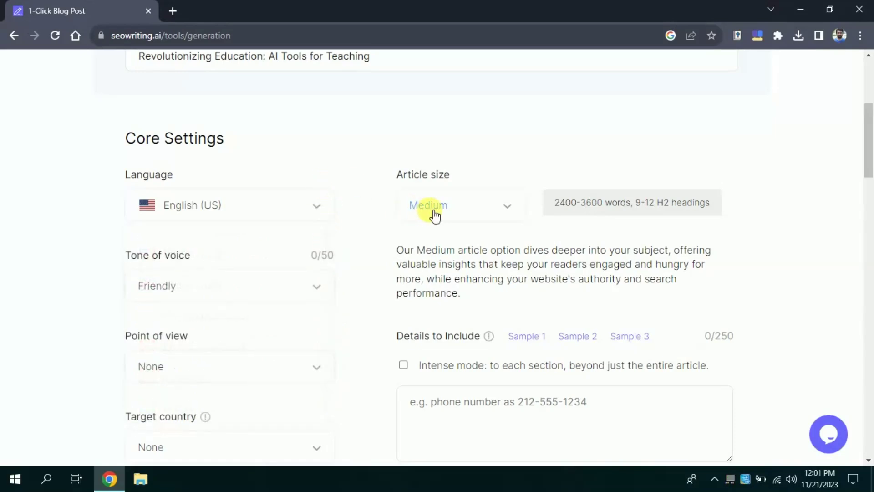
Try the Large article size and note its 13-16 H2 headings.
{"action": "left_click_drag", "start_coordinate": [456, 176], "coordinate": [394, 186]}
{"action": "left_click", "coordinate": [454, 211]}
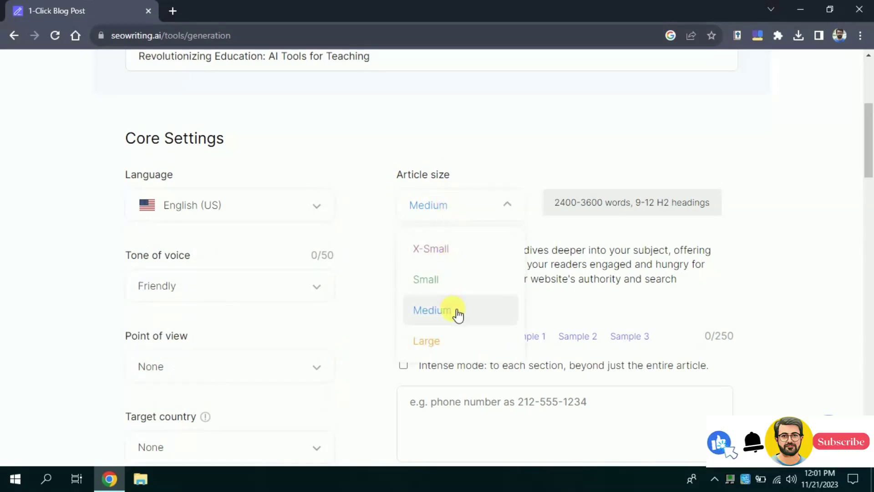
{"action": "left_click", "coordinate": [450, 341]}
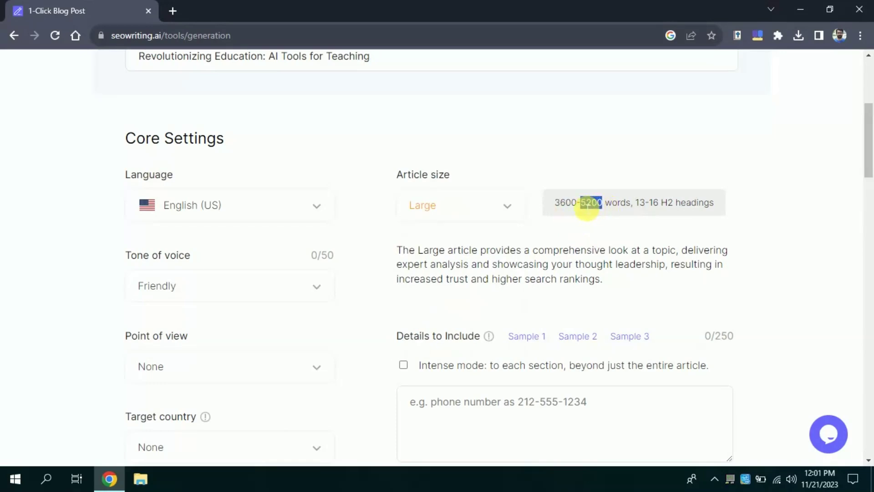
{"action": "double_click", "coordinate": [641, 205]}
{"action": "left_click_drag", "start_coordinate": [662, 211], "coordinate": [681, 211]}
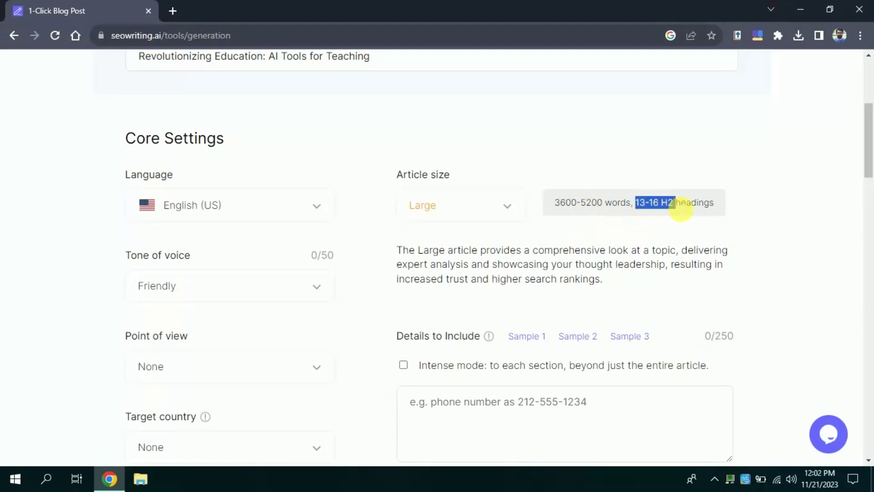
{"action": "left_click", "coordinate": [681, 211]}
Switch the article size back to Medium, 2400-3600 words.
{"action": "left_click", "coordinate": [493, 213]}
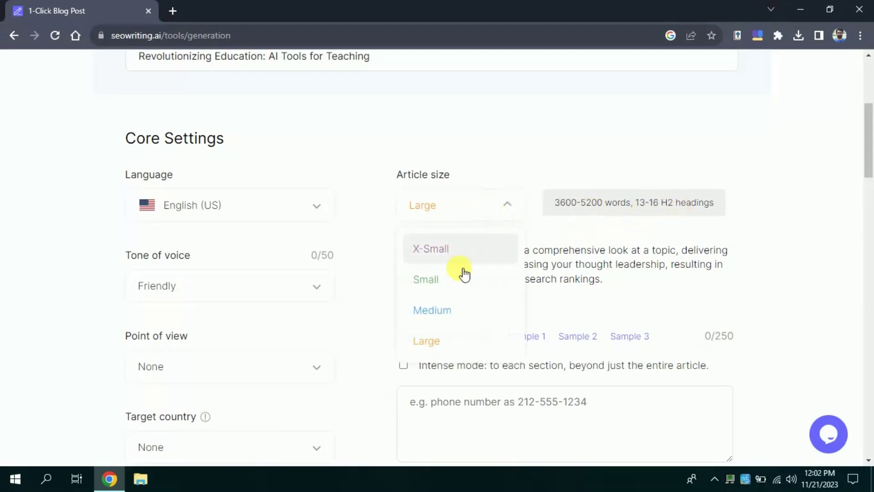
{"action": "left_click", "coordinate": [452, 311]}
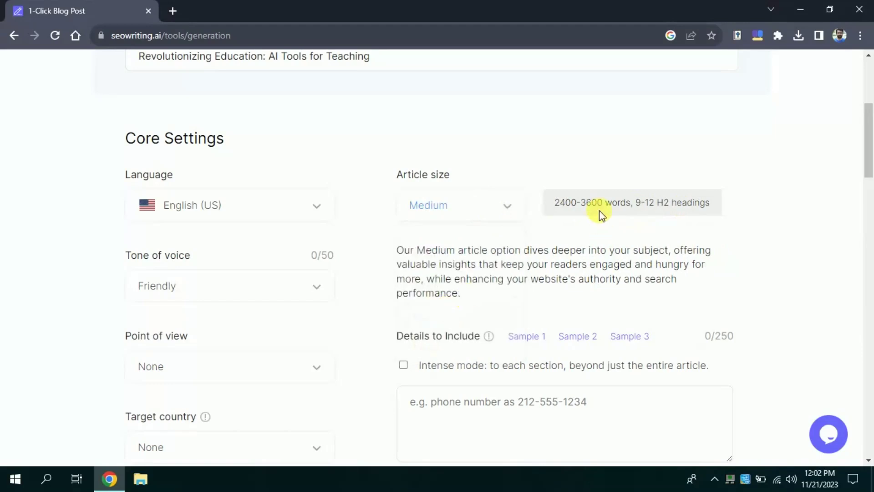
{"action": "left_click_drag", "start_coordinate": [603, 205], "coordinate": [564, 205]}
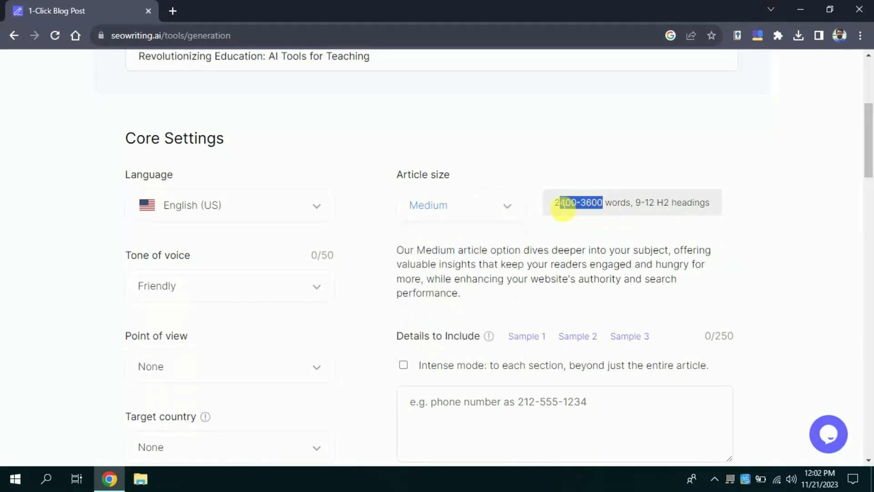
{"action": "left_click", "coordinate": [563, 207]}
Set tone of voice to Professional and point of view to first person plural.
{"action": "scroll", "coordinate": [269, 242], "scroll_direction": "down", "scroll_amount": 1}
{"action": "left_click", "coordinate": [269, 235]}
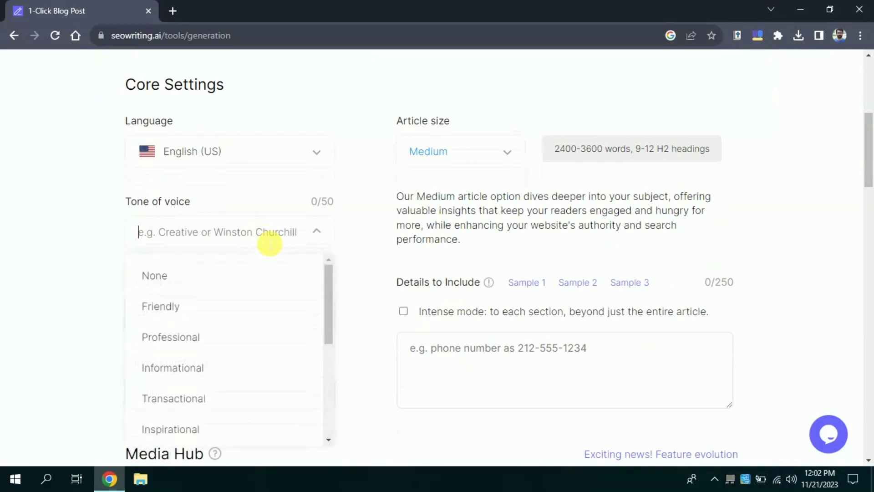
{"action": "mouse_move", "coordinate": [330, 282]}
{"action": "left_mouse_down"}
{"action": "mouse_move", "coordinate": [328, 363]}
{"action": "mouse_move", "coordinate": [327, 279]}
{"action": "left_mouse_up"}
{"action": "left_click", "coordinate": [221, 343]}
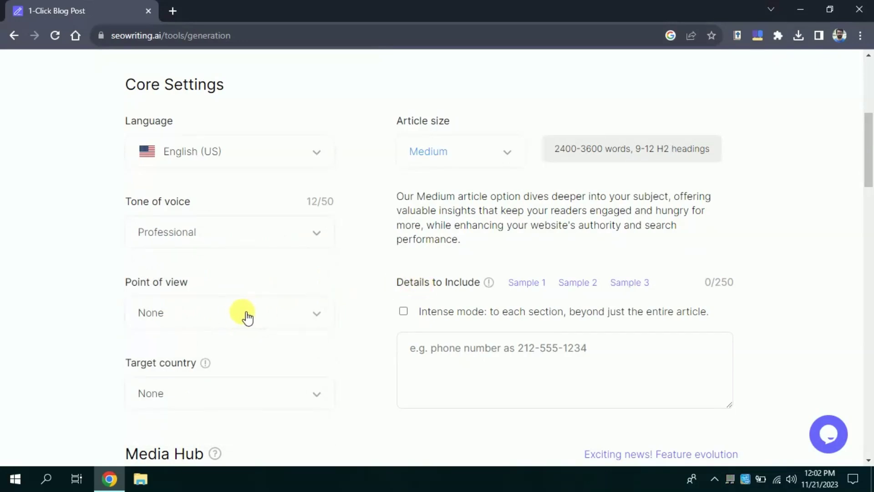
{"action": "left_click", "coordinate": [247, 317]}
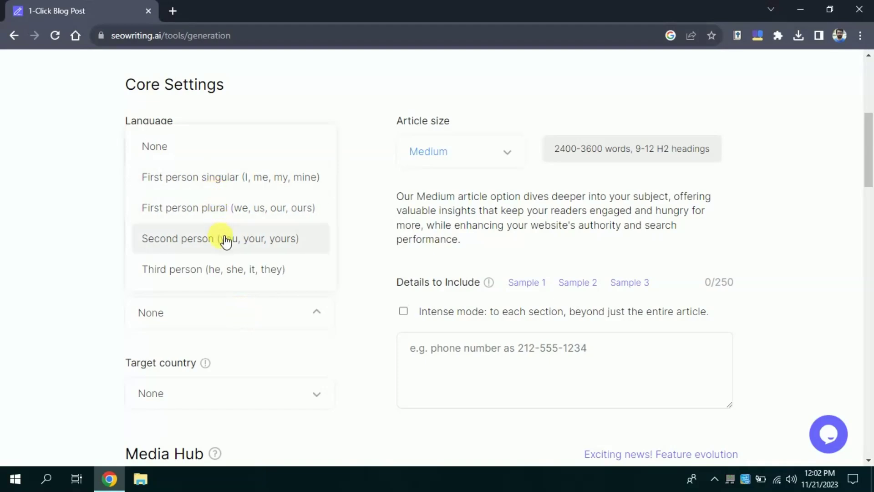
{"action": "left_click", "coordinate": [226, 212]}
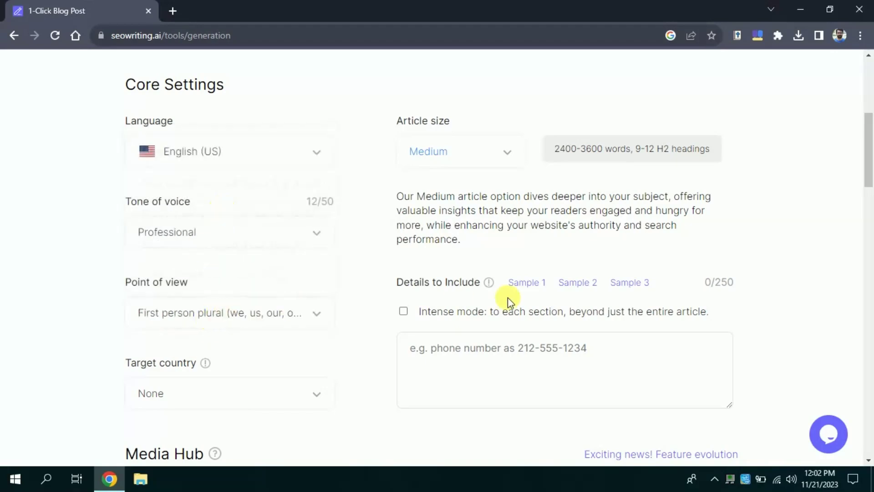
Set the target country to United States.
{"action": "scroll", "coordinate": [522, 305], "scroll_direction": "down", "scroll_amount": 2}
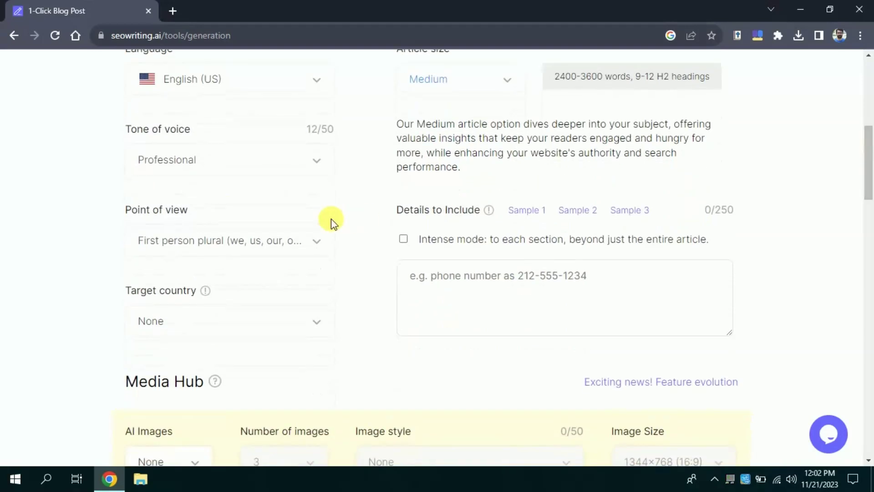
{"action": "left_click", "coordinate": [191, 328]}
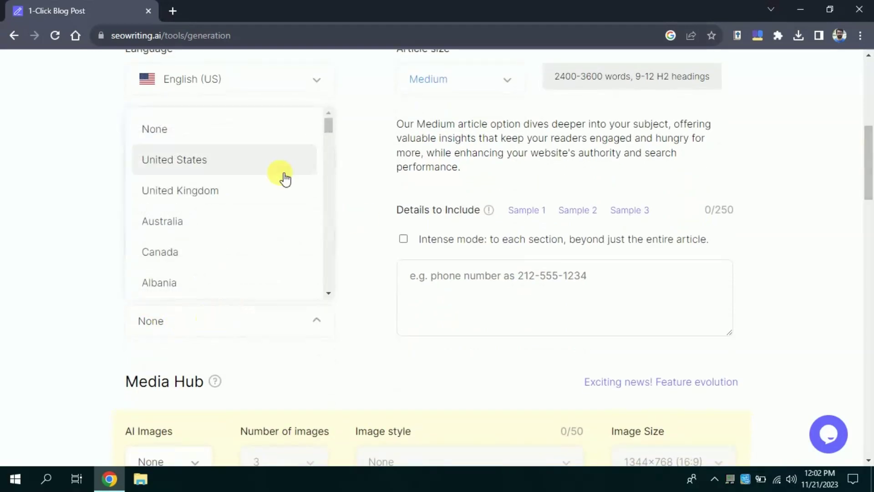
{"action": "left_click", "coordinate": [335, 129]}
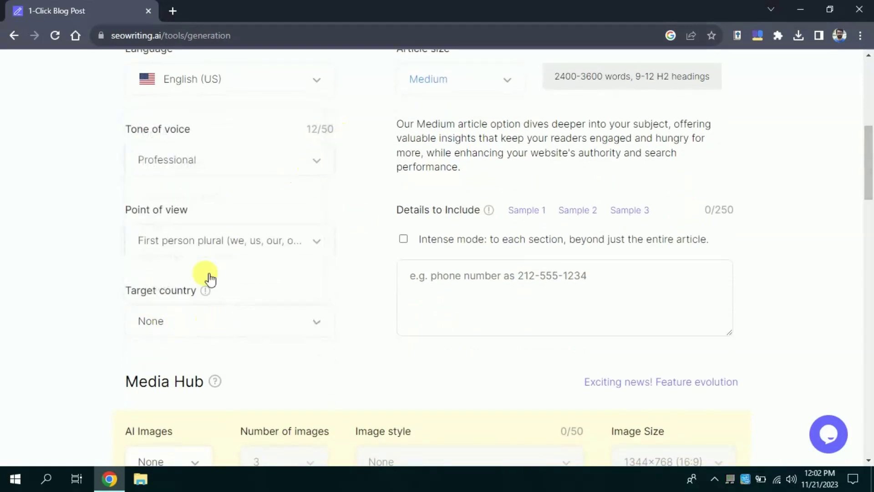
{"action": "left_click_drag", "start_coordinate": [131, 290], "coordinate": [199, 288]}
{"action": "left_click", "coordinate": [206, 321]}
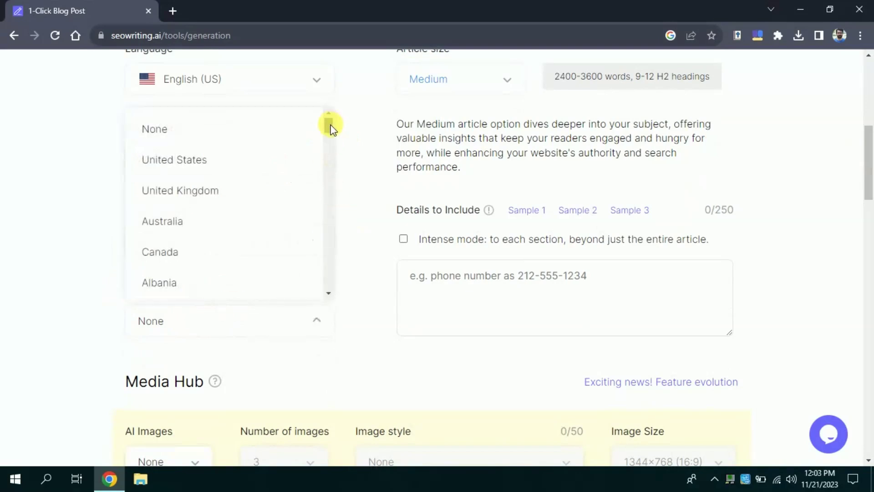
{"action": "mouse_move", "coordinate": [330, 127]}
{"action": "left_mouse_down"}
{"action": "mouse_move", "coordinate": [327, 218]}
{"action": "mouse_move", "coordinate": [328, 121]}
{"action": "left_mouse_up"}
{"action": "left_click", "coordinate": [206, 168]}
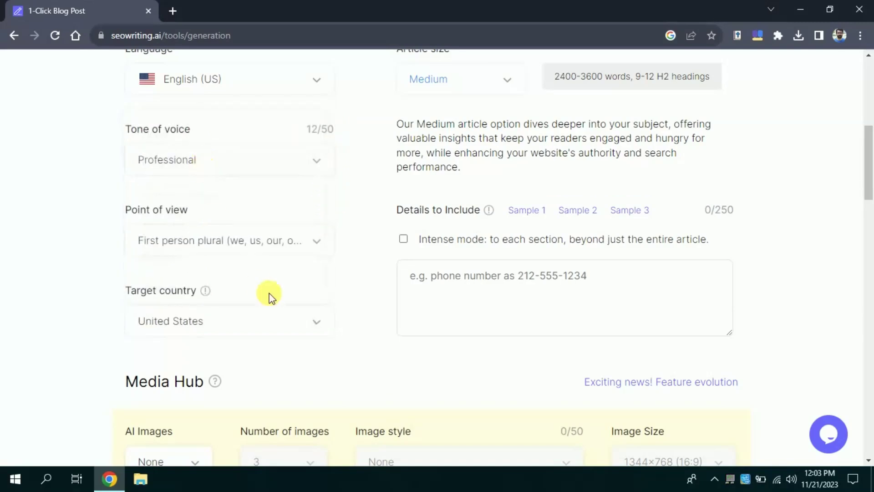
Turn AI Images on to Yes in the Media Hub.
{"action": "left_click_drag", "start_coordinate": [869, 145], "coordinate": [871, 196]}
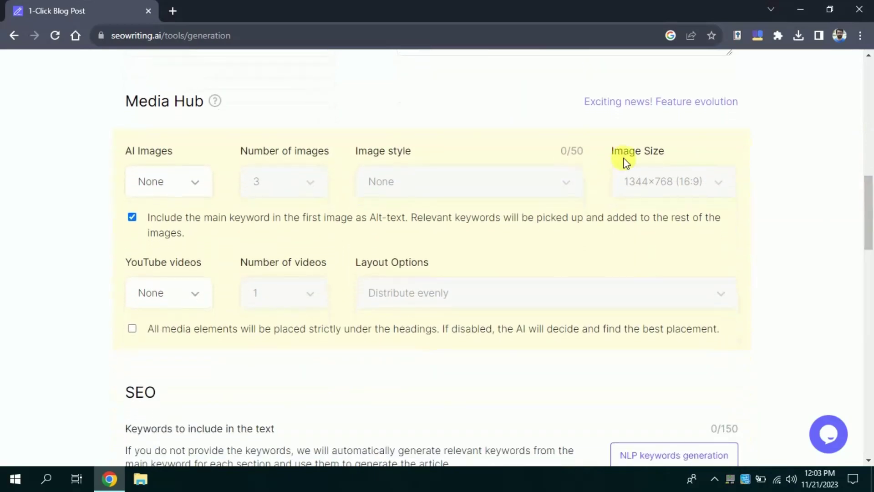
{"action": "left_click_drag", "start_coordinate": [125, 100], "coordinate": [207, 110]}
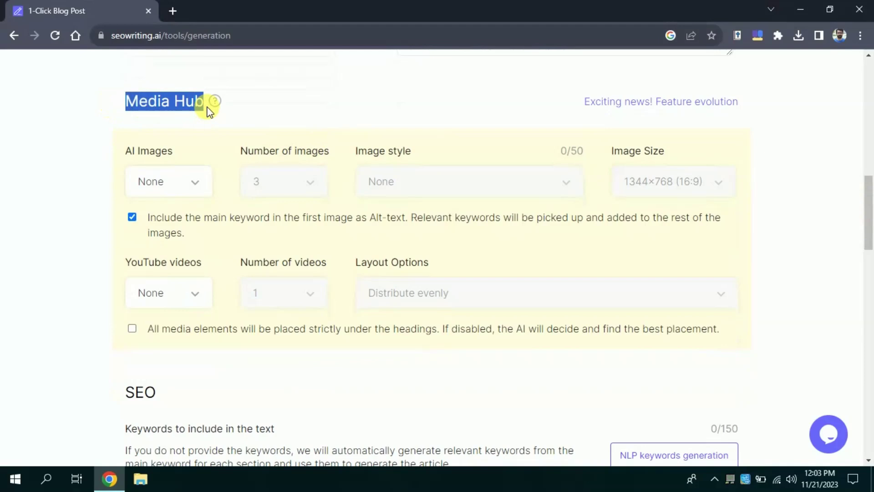
{"action": "left_click", "coordinate": [170, 135]}
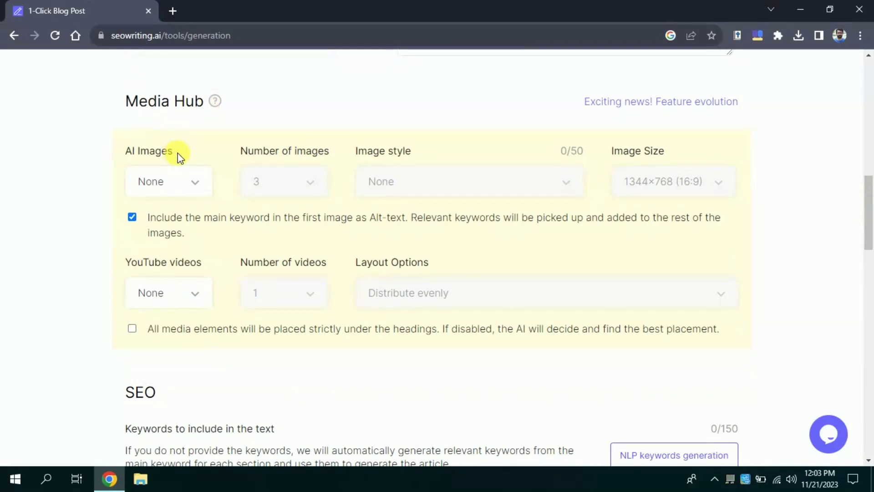
{"action": "triple_click", "coordinate": [135, 157]}
{"action": "left_click", "coordinate": [132, 157]}
{"action": "left_click", "coordinate": [199, 192]}
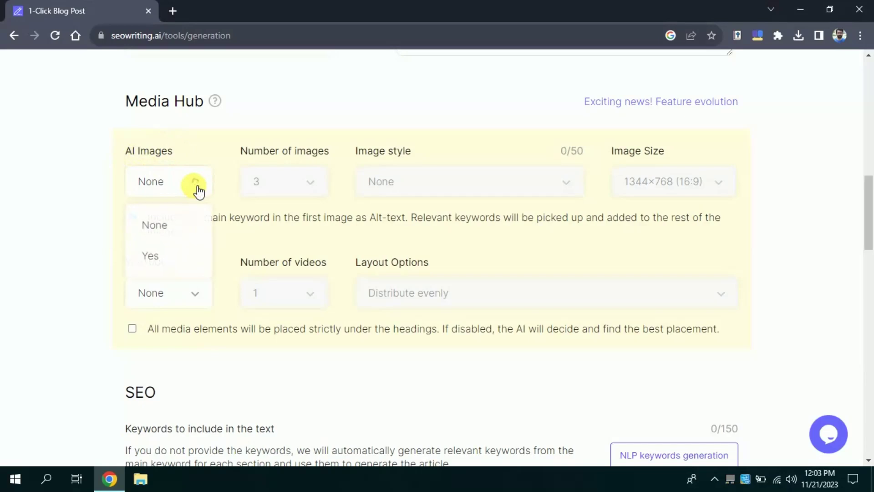
{"action": "left_click", "coordinate": [162, 257]}
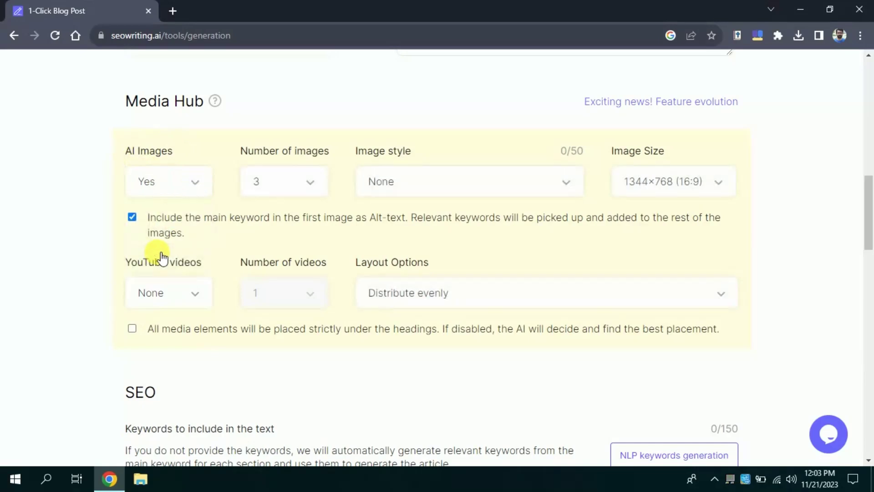
Set the number of images to 4 and the image style to Photo.
{"action": "left_click_drag", "start_coordinate": [251, 153], "coordinate": [327, 156]}
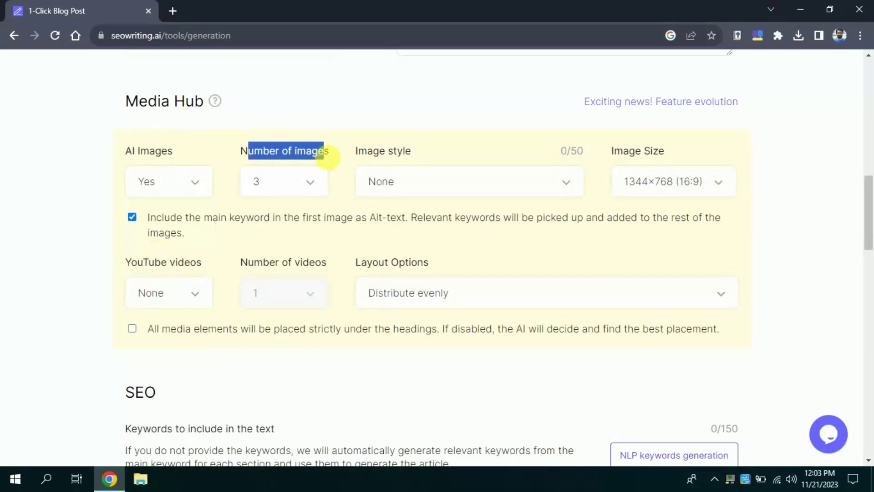
{"action": "left_click", "coordinate": [302, 187]}
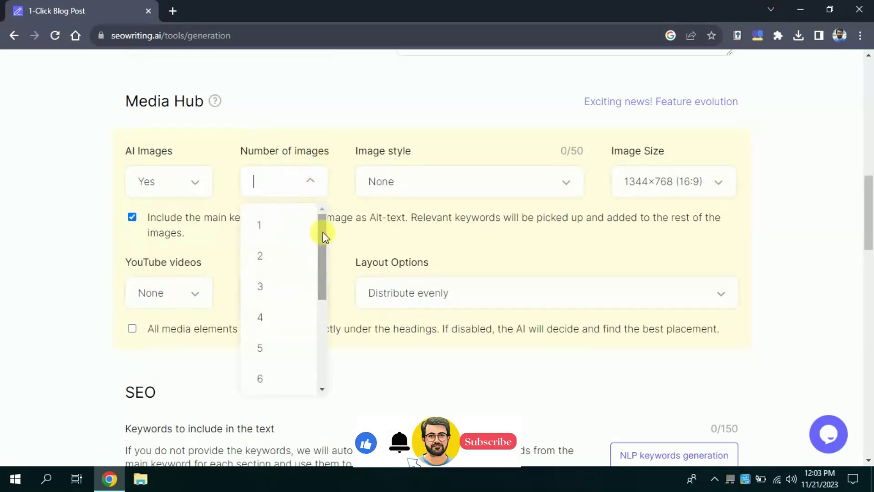
{"action": "left_click_drag", "start_coordinate": [325, 234], "coordinate": [317, 210]}
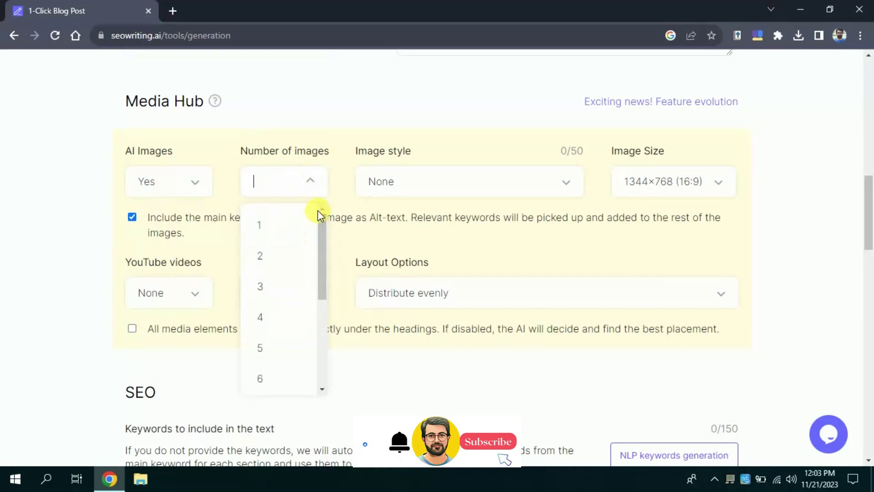
{"action": "left_click", "coordinate": [275, 324]}
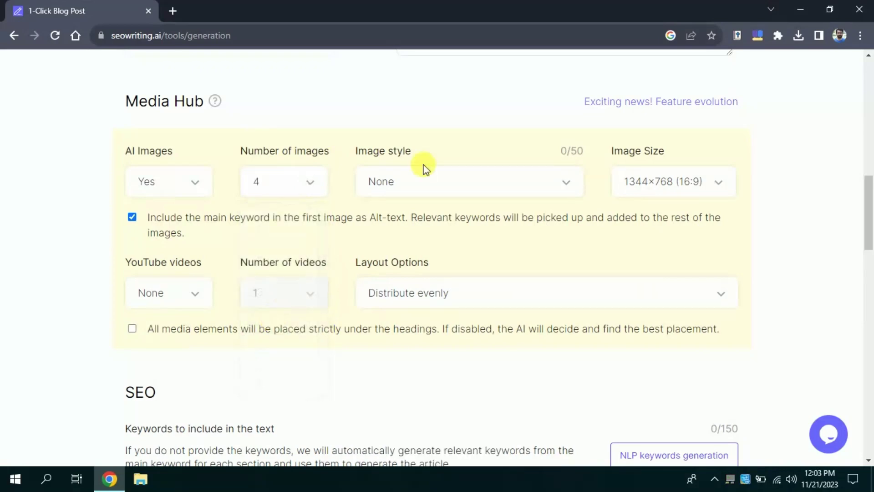
{"action": "left_click", "coordinate": [420, 192]}
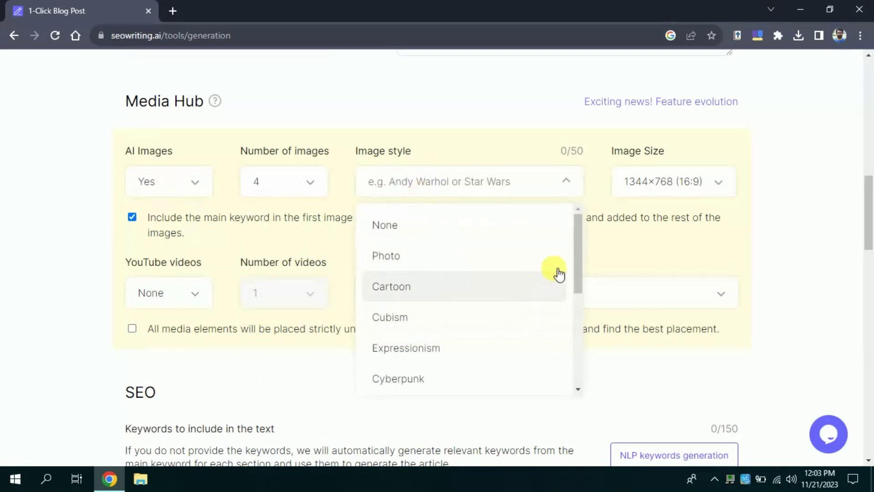
{"action": "left_click_drag", "start_coordinate": [579, 240], "coordinate": [423, 251]}
{"action": "left_click", "coordinate": [423, 253]}
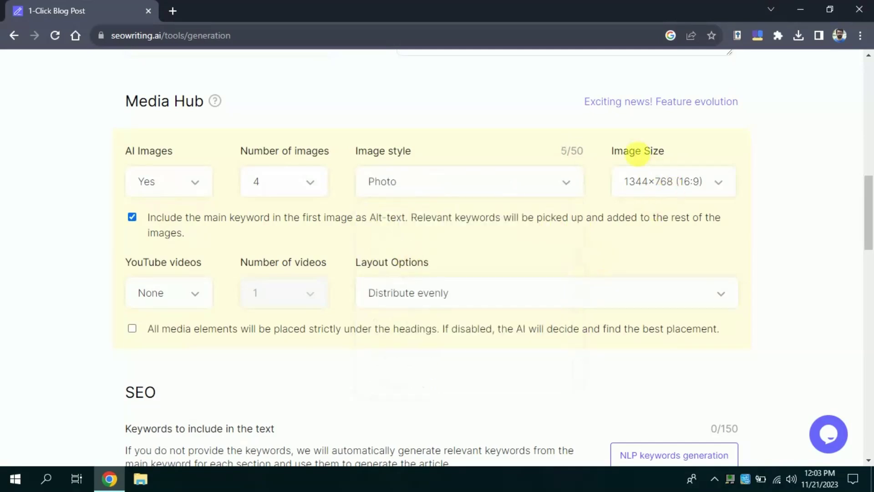
Keep the image size at 1344×768 (16:9).
{"action": "left_click", "coordinate": [678, 183]}
{"action": "scroll", "coordinate": [733, 226], "scroll_direction": "down", "scroll_amount": 1}
{"action": "scroll", "coordinate": [719, 209], "scroll_direction": "up", "scroll_amount": 1}
{"action": "left_click", "coordinate": [691, 187]}
Set YouTube videos to Yes with 3 videos.
{"action": "left_click_drag", "start_coordinate": [205, 262], "coordinate": [137, 271]}
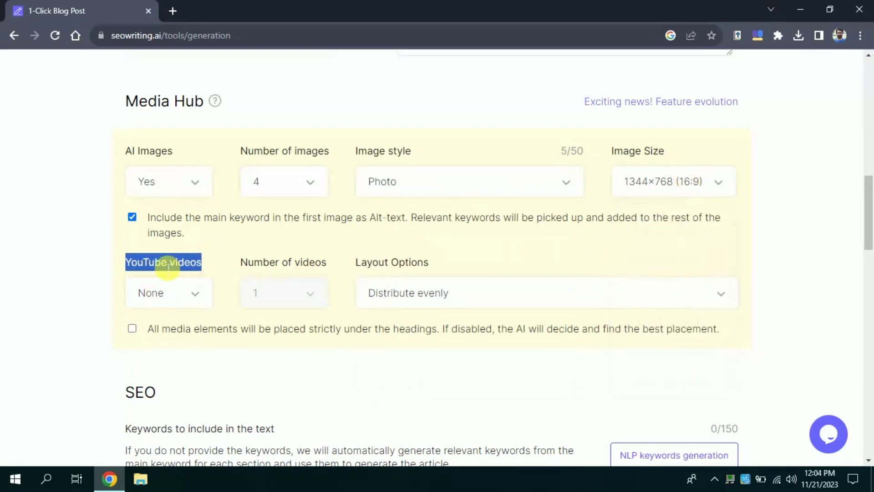
{"action": "left_click", "coordinate": [195, 262]}
{"action": "left_click", "coordinate": [190, 299]}
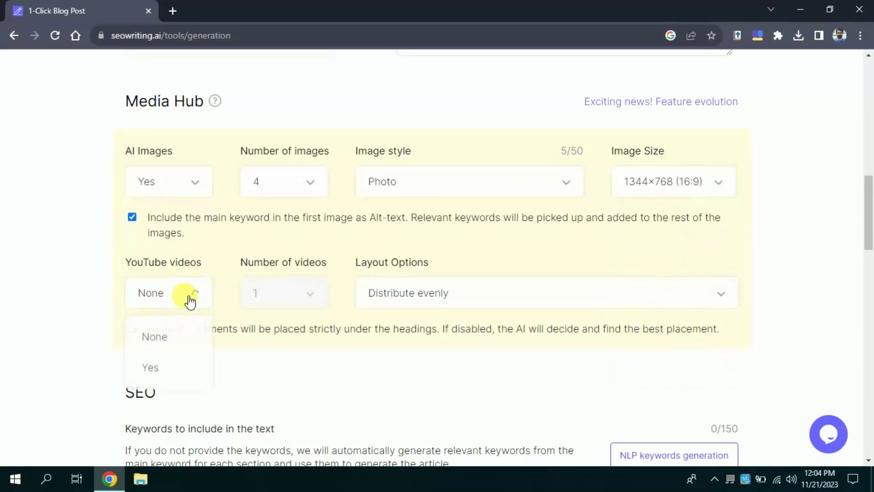
{"action": "left_click", "coordinate": [171, 373]}
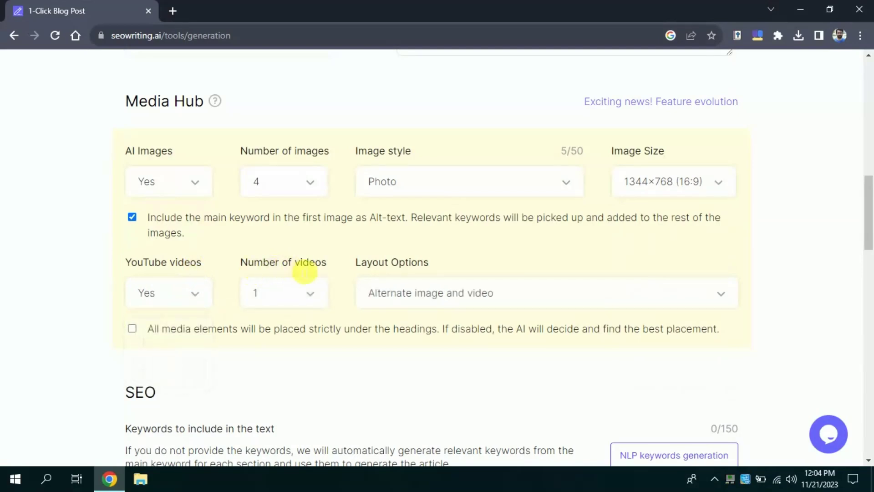
{"action": "left_click", "coordinate": [309, 296]}
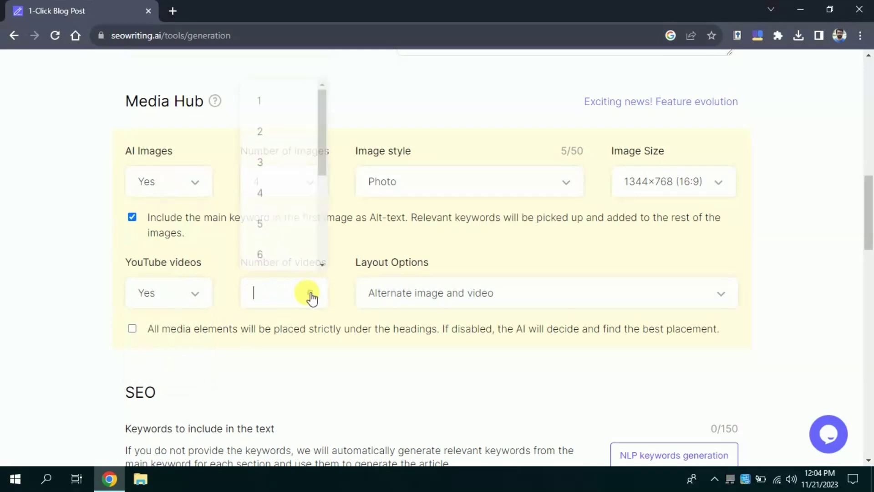
{"action": "left_click", "coordinate": [281, 171]}
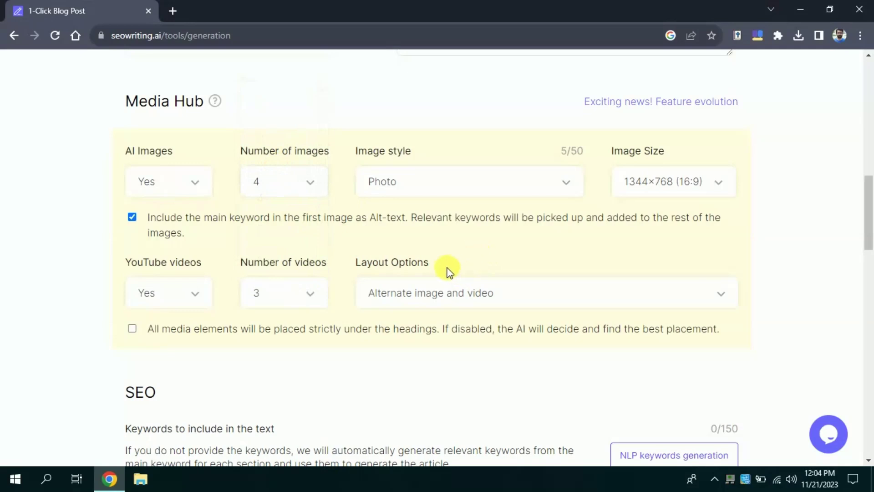
Set Layout Options to 'First images, then videos'.
{"action": "left_click_drag", "start_coordinate": [433, 269], "coordinate": [365, 269]}
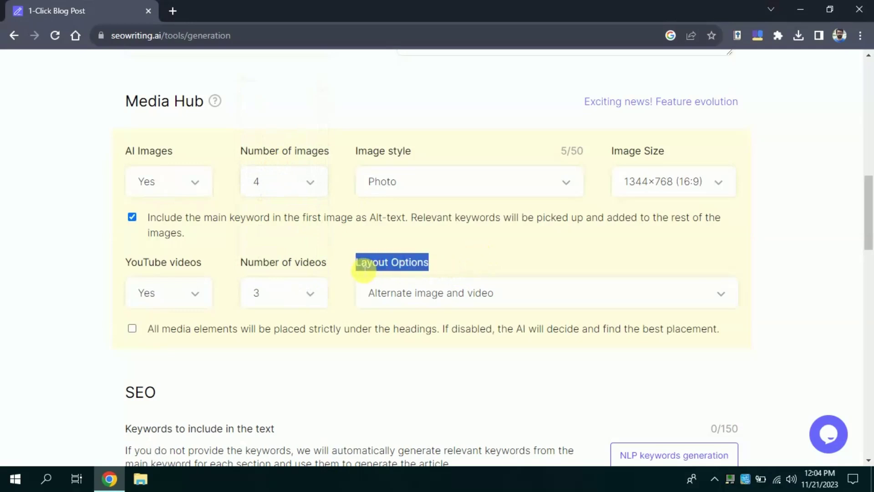
{"action": "left_click", "coordinate": [411, 299]}
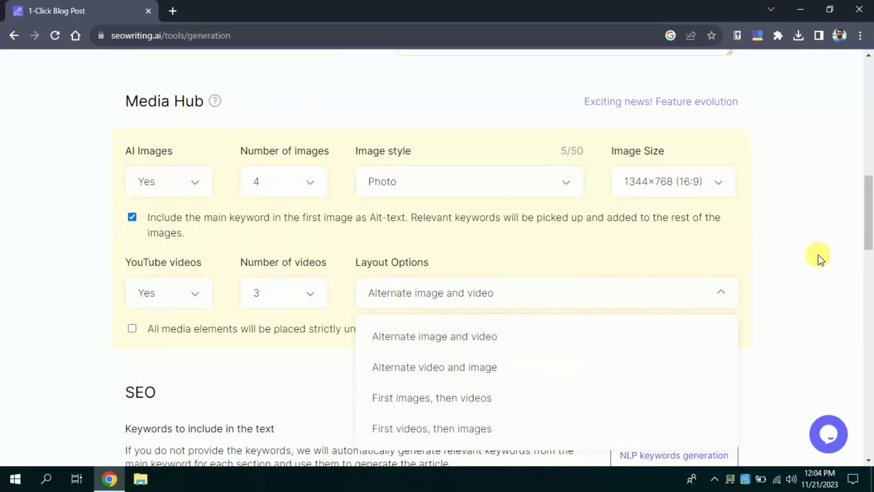
{"action": "left_click_drag", "start_coordinate": [870, 212], "coordinate": [869, 230]}
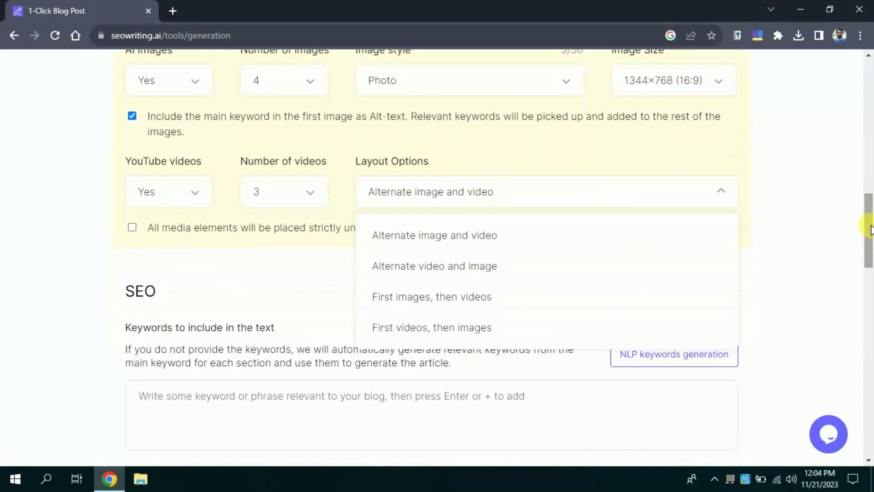
{"action": "left_click", "coordinate": [417, 298]}
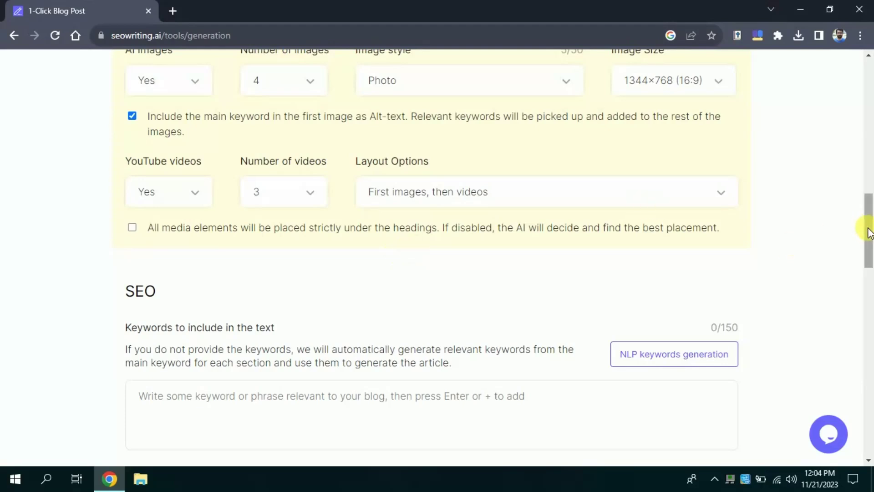
Auto-generate ten NLP keywords, from 'ai tools for teaching' to 'ai-powered educational resources'.
{"action": "left_click_drag", "start_coordinate": [869, 230], "coordinate": [870, 234]}
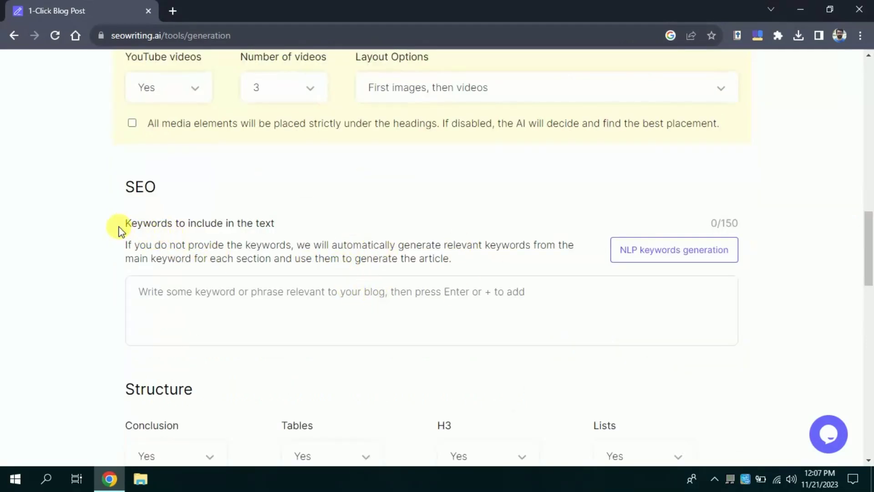
{"action": "left_click_drag", "start_coordinate": [122, 227], "coordinate": [272, 231]}
{"action": "left_click", "coordinate": [274, 231]}
{"action": "left_click", "coordinate": [269, 304]}
{"action": "left_click", "coordinate": [639, 248]}
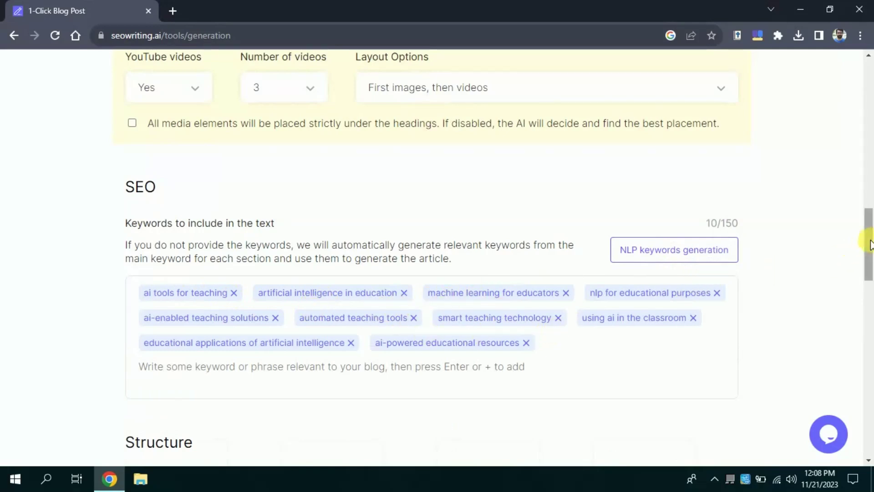
{"action": "left_click_drag", "start_coordinate": [870, 244], "coordinate": [870, 300]}
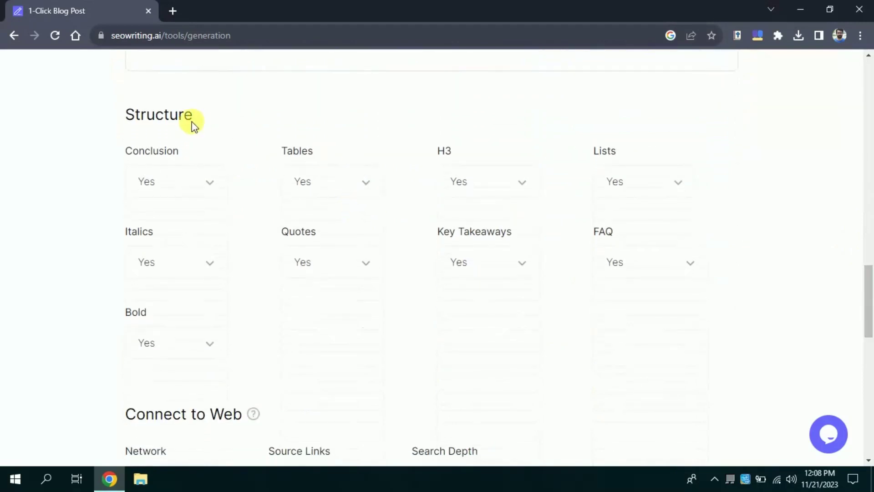
{"action": "double_click", "coordinate": [116, 122]}
{"action": "left_click", "coordinate": [180, 179]}
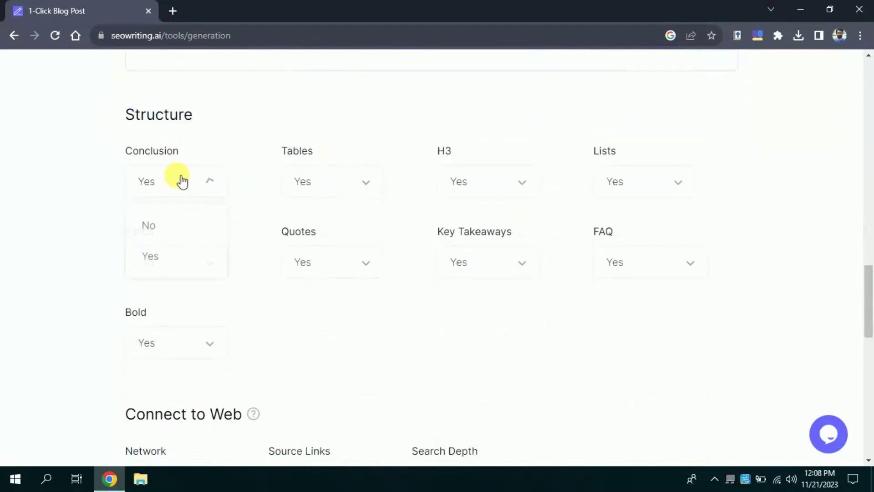
{"action": "left_click", "coordinate": [167, 253]}
{"action": "left_click_drag", "start_coordinate": [312, 156], "coordinate": [279, 152]}
{"action": "left_click", "coordinate": [422, 148]}
{"action": "double_click", "coordinate": [444, 152]}
{"action": "left_click_drag", "start_coordinate": [619, 152], "coordinate": [590, 150]}
{"action": "left_click", "coordinate": [619, 187]}
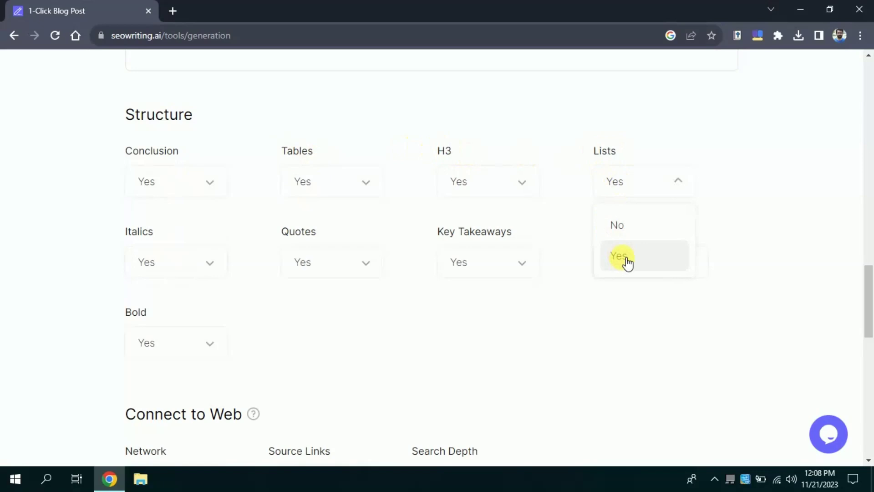
{"action": "left_click", "coordinate": [633, 248]}
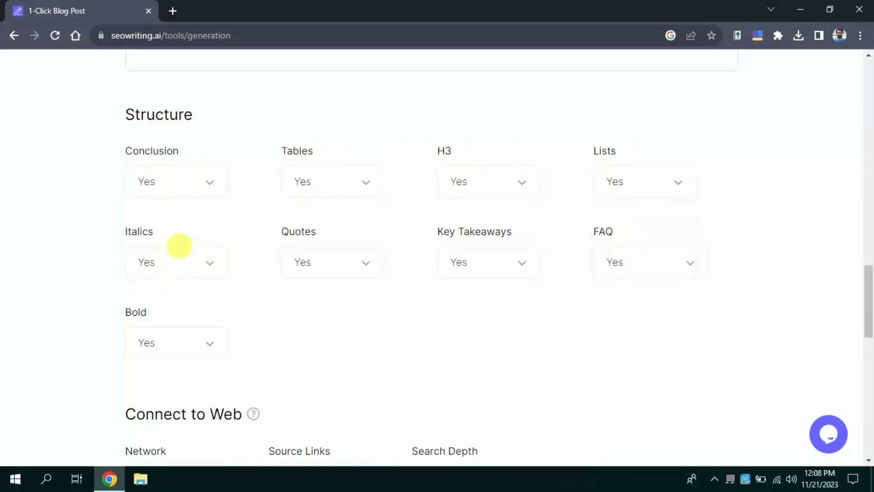
{"action": "left_click_drag", "start_coordinate": [160, 233], "coordinate": [122, 238]}
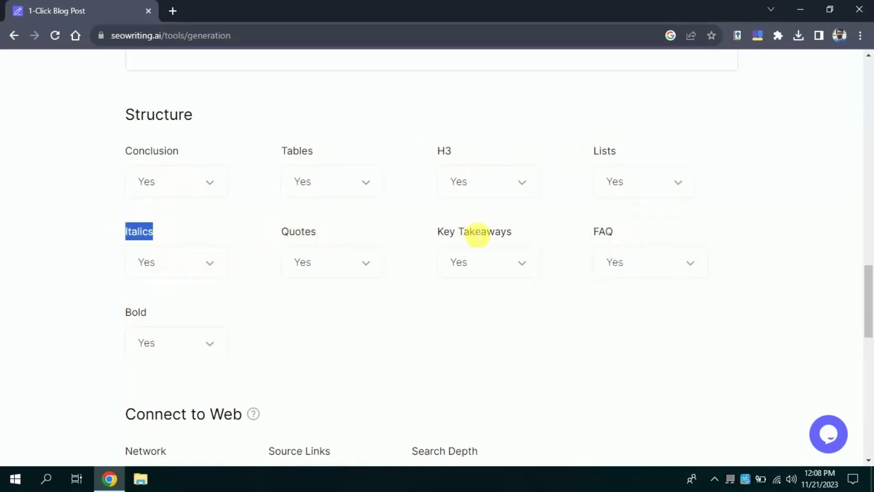
{"action": "left_click_drag", "start_coordinate": [521, 239], "coordinate": [450, 242]}
{"action": "left_click", "coordinate": [629, 236]}
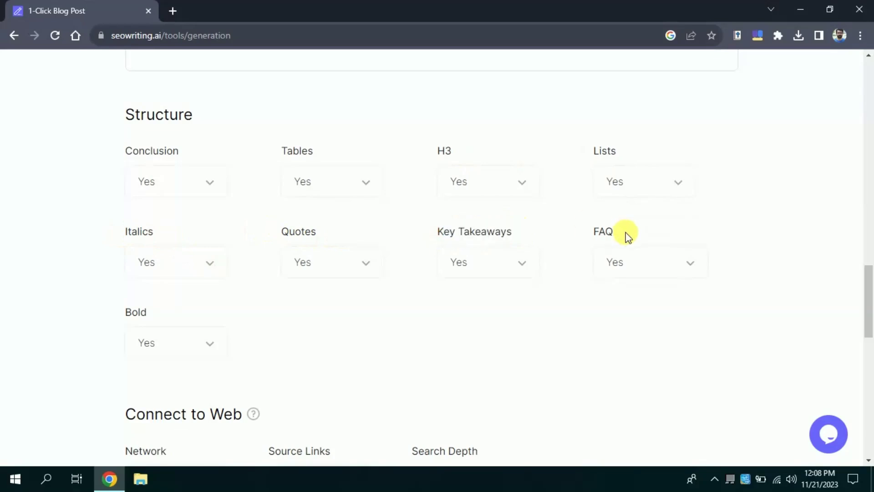
{"action": "left_click", "coordinate": [179, 345]}
{"action": "left_click", "coordinate": [121, 306]}
{"action": "left_click_drag", "start_coordinate": [169, 310], "coordinate": [114, 314]}
{"action": "left_click", "coordinate": [114, 314]}
{"action": "left_click_drag", "start_coordinate": [868, 281], "coordinate": [868, 283]}
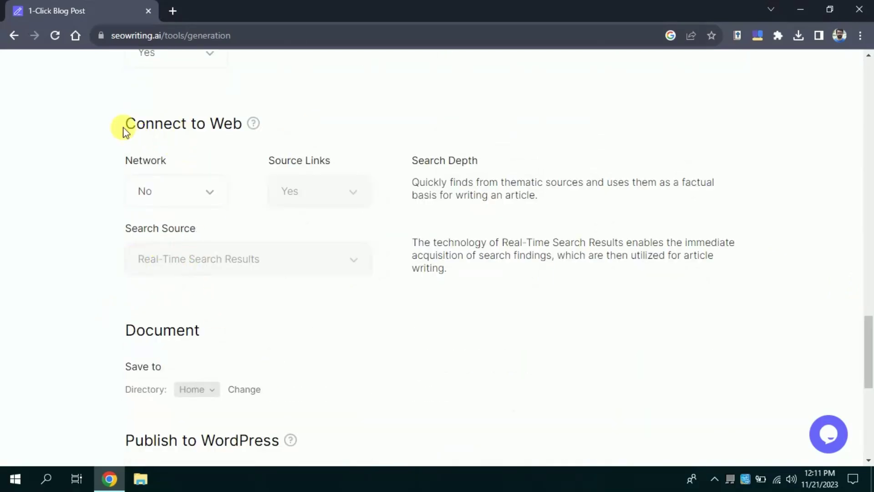
Set Network to Yes under Connect to Web.
{"action": "left_click_drag", "start_coordinate": [124, 125], "coordinate": [248, 137]}
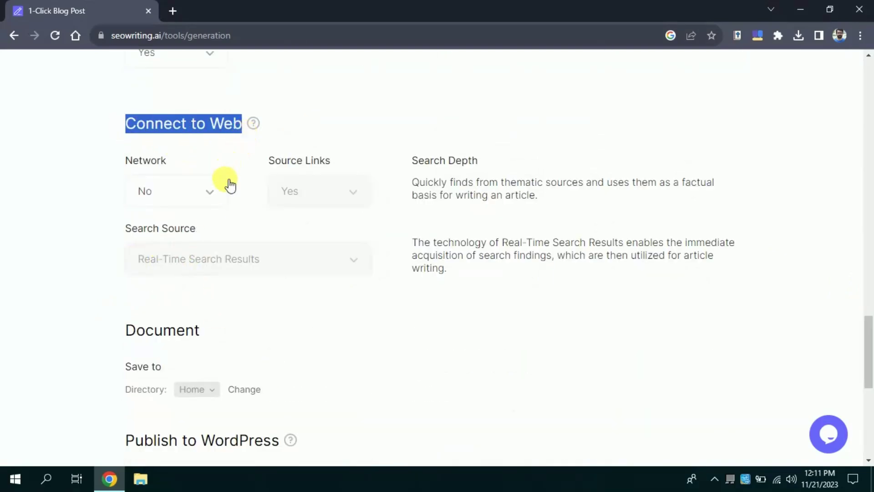
{"action": "left_click", "coordinate": [206, 192]}
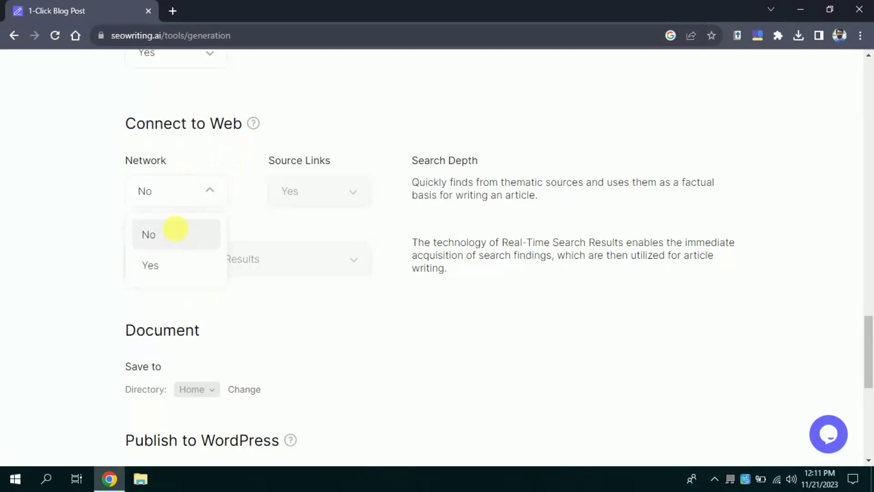
{"action": "left_click", "coordinate": [181, 268]}
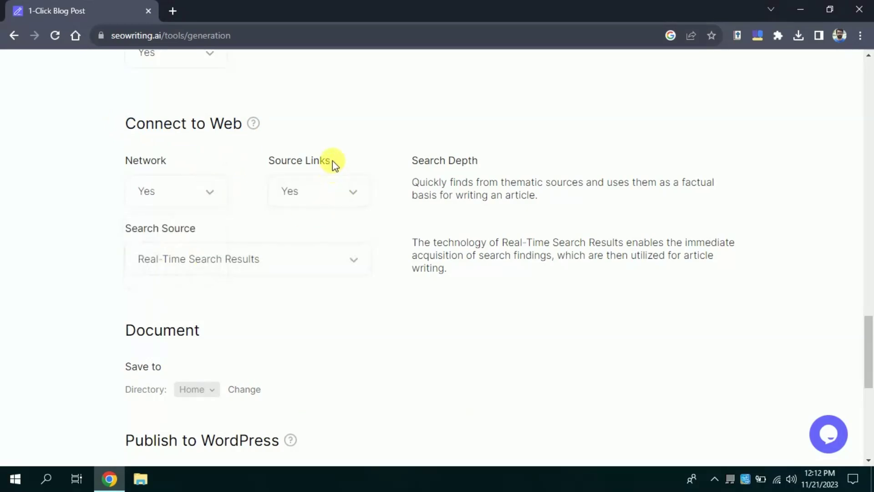
Keep Source Links on Yes and Real-Time Search Results as the search source.
{"action": "left_click_drag", "start_coordinate": [332, 161], "coordinate": [265, 165]}
{"action": "left_click", "coordinate": [265, 165]}
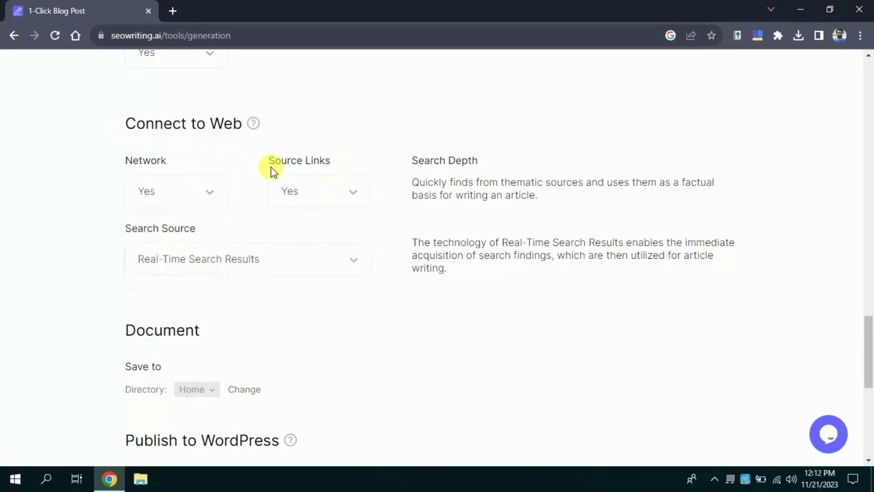
{"action": "left_click", "coordinate": [298, 187]}
{"action": "left_click", "coordinate": [318, 276]}
{"action": "left_click", "coordinate": [195, 257]}
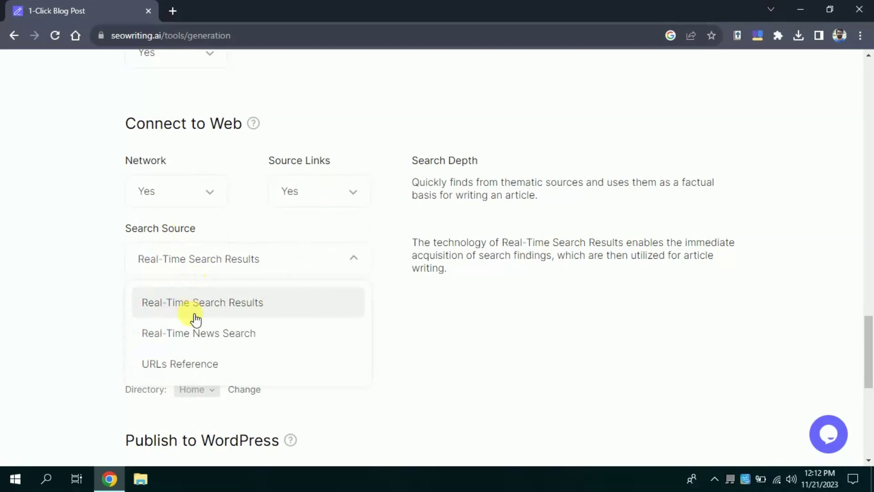
{"action": "left_click", "coordinate": [195, 314]}
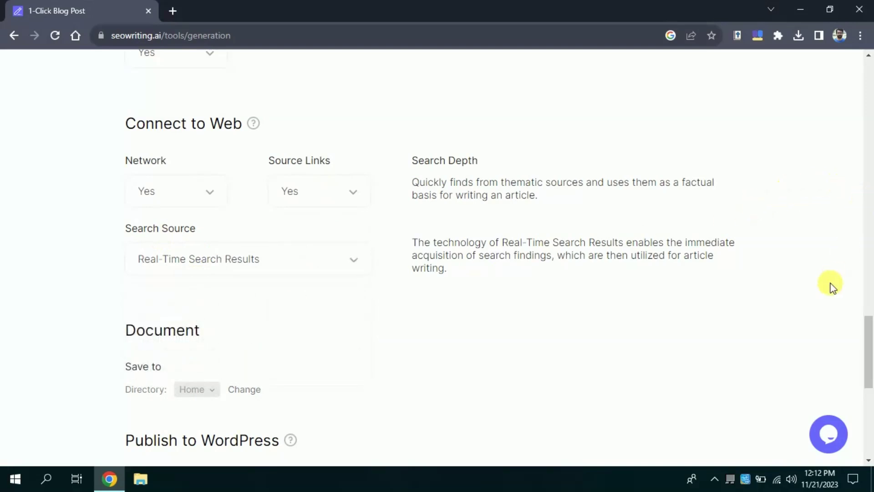
{"action": "left_click_drag", "start_coordinate": [868, 351], "coordinate": [870, 408]}
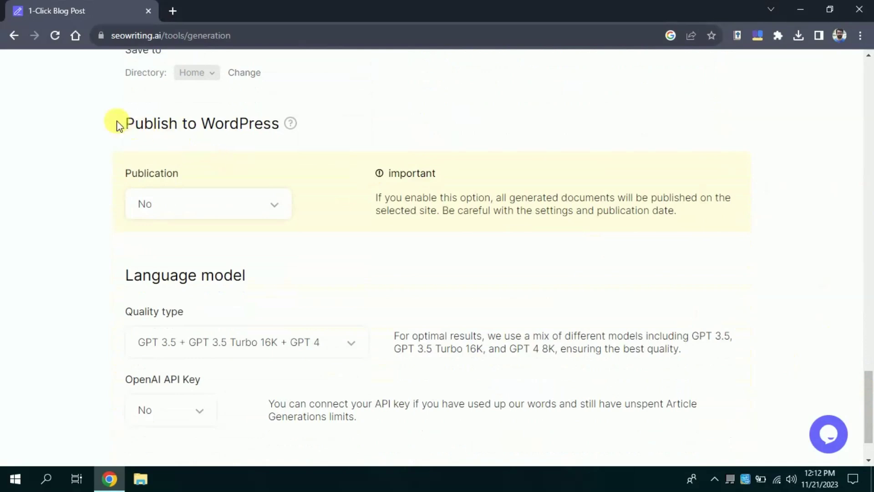
{"action": "left_click_drag", "start_coordinate": [125, 126], "coordinate": [265, 128]}
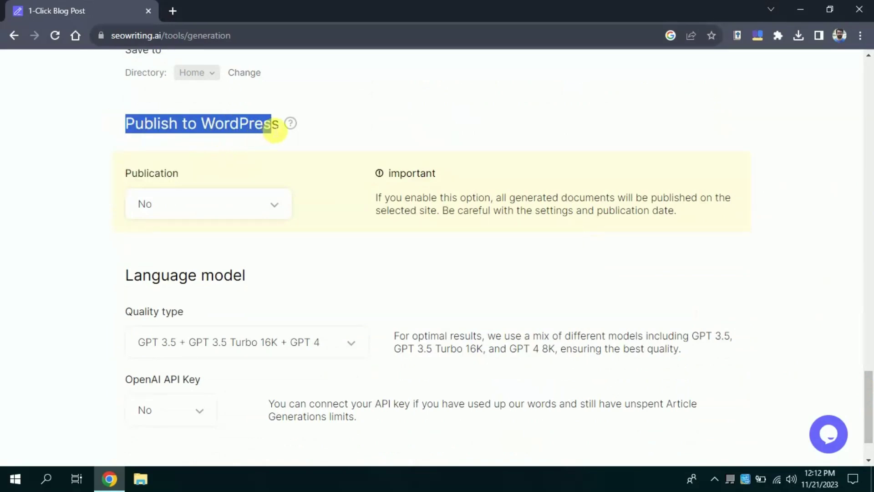
{"action": "left_click", "coordinate": [280, 132]}
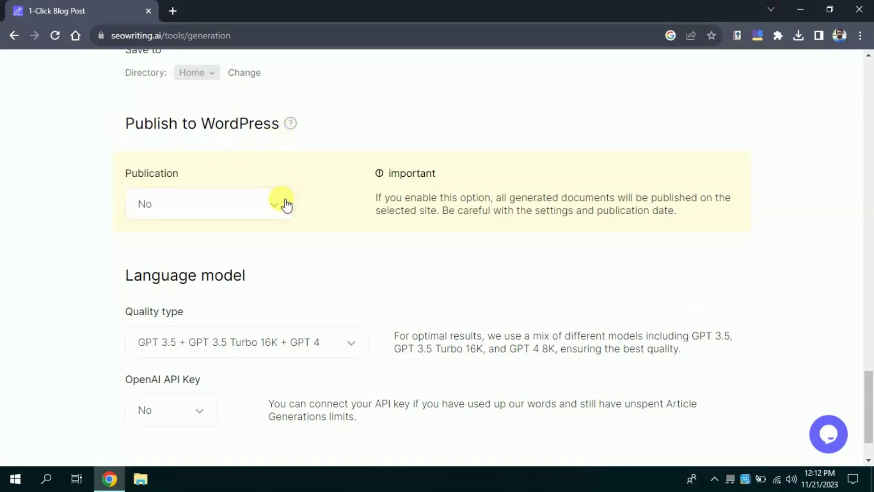
{"action": "left_click", "coordinate": [282, 213]}
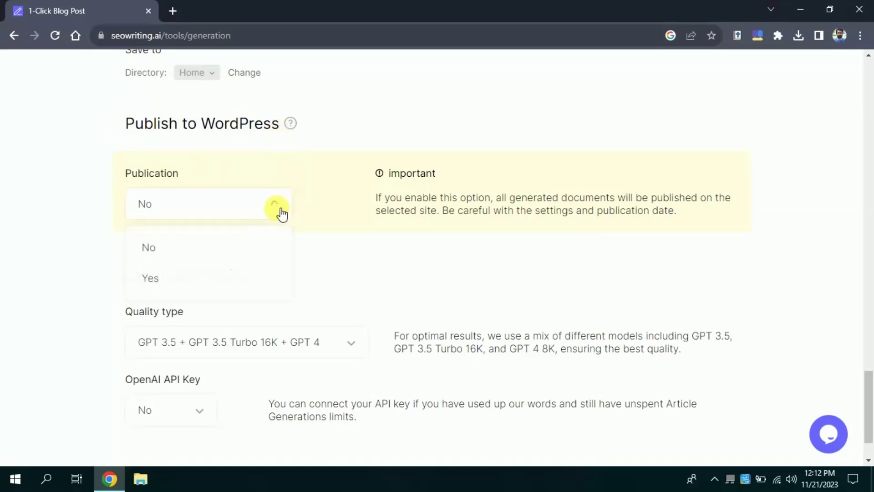
{"action": "left_click", "coordinate": [176, 285]}
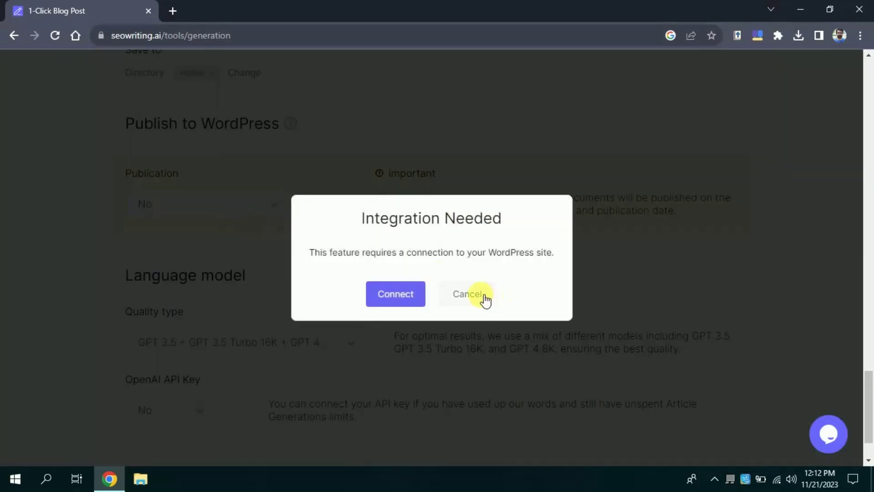
{"action": "left_click", "coordinate": [469, 294]}
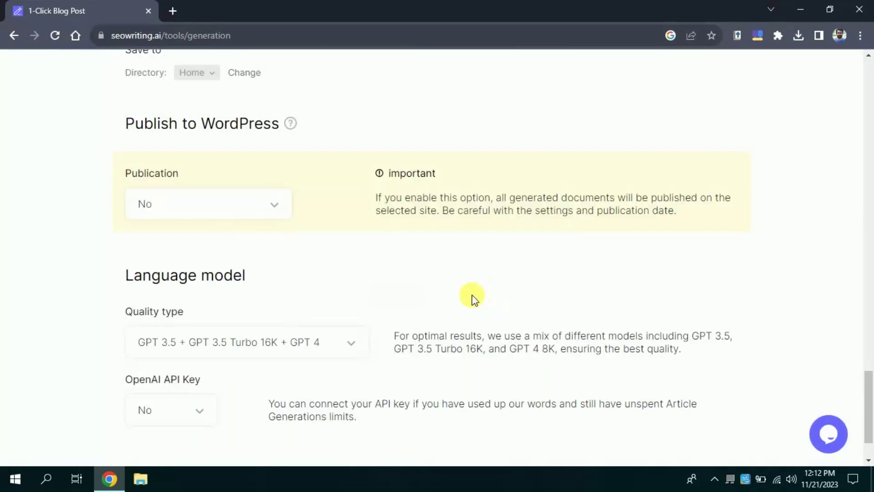
{"action": "left_click", "coordinate": [178, 208]}
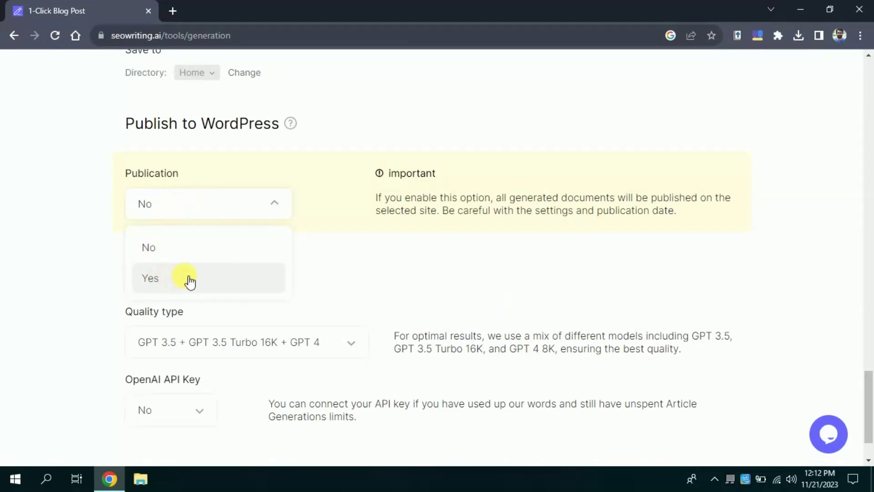
{"action": "scroll", "coordinate": [326, 249], "scroll_direction": "down", "scroll_amount": 1}
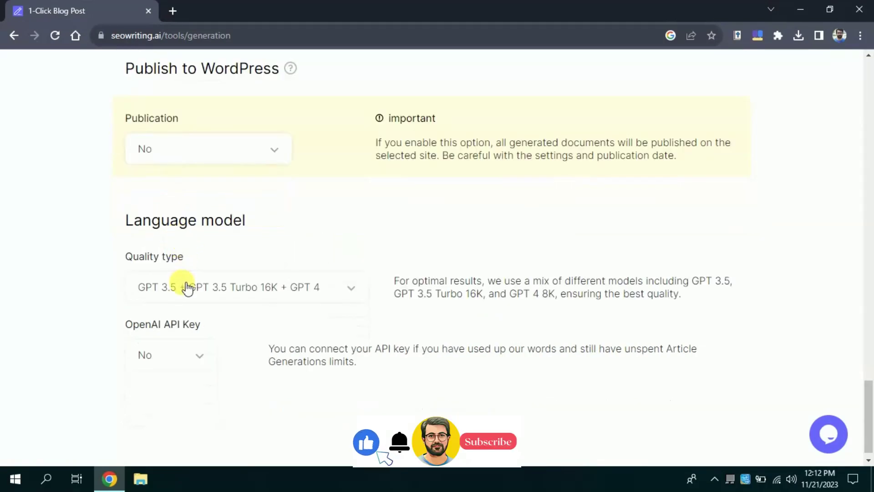
{"action": "left_click", "coordinate": [364, 295]}
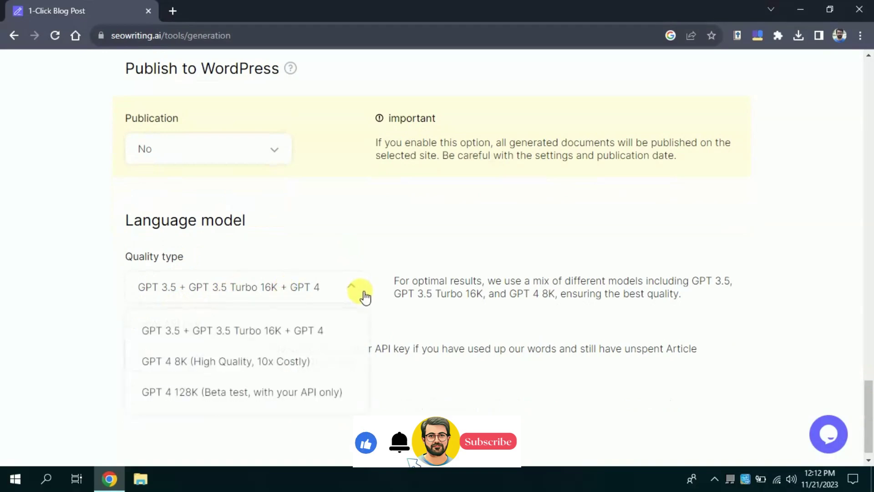
{"action": "left_click", "coordinate": [311, 331]}
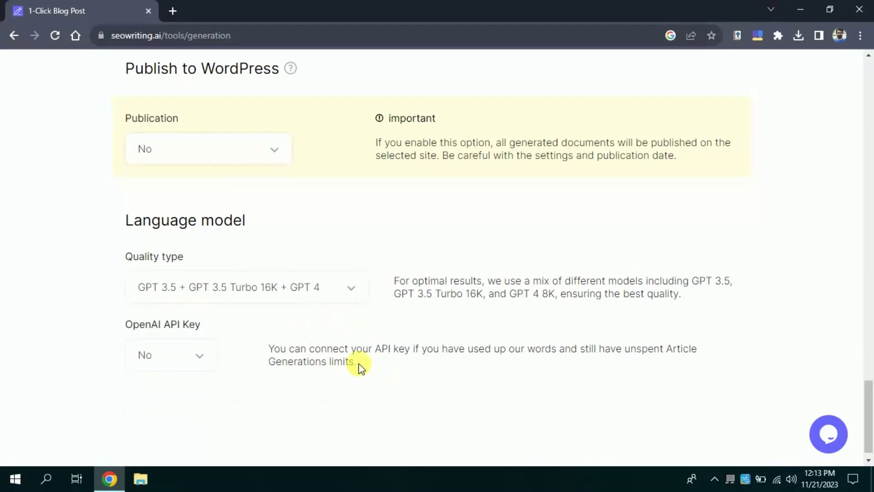
{"action": "left_click", "coordinate": [205, 357]}
{"action": "left_click", "coordinate": [192, 410]}
{"action": "left_click_drag", "start_coordinate": [377, 355], "coordinate": [487, 361]}
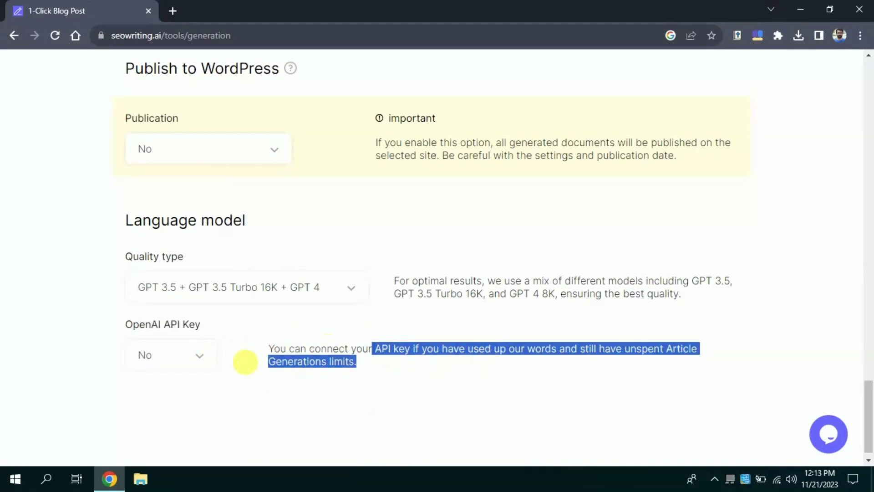
{"action": "left_click", "coordinate": [484, 336]}
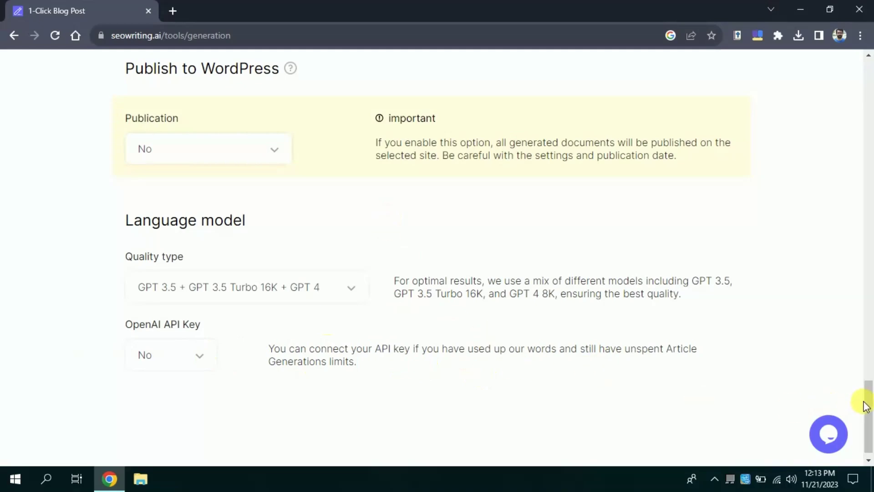
{"action": "left_click_drag", "start_coordinate": [866, 400], "coordinate": [866, 86]}
Run generation of 'Revolutionizing Education: AI Tools for Teaching' and check the finished task's actions menu.
{"action": "left_click", "coordinate": [829, 65]}
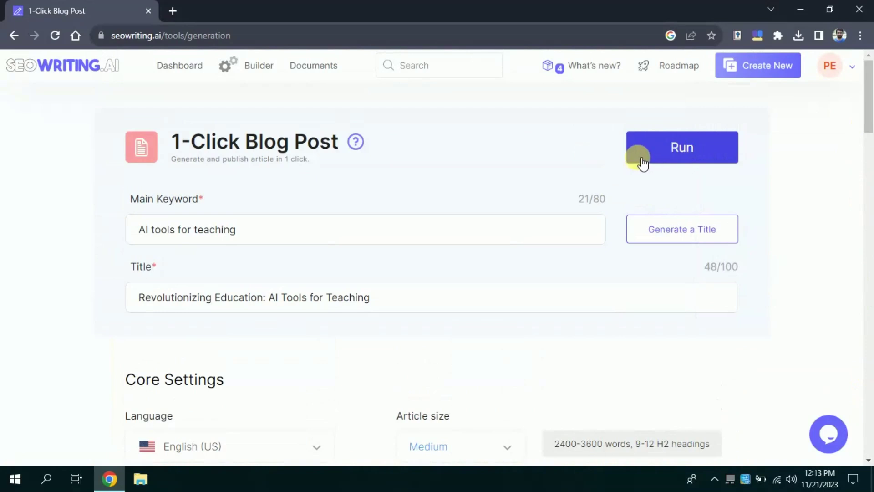
{"action": "left_click", "coordinate": [682, 150]}
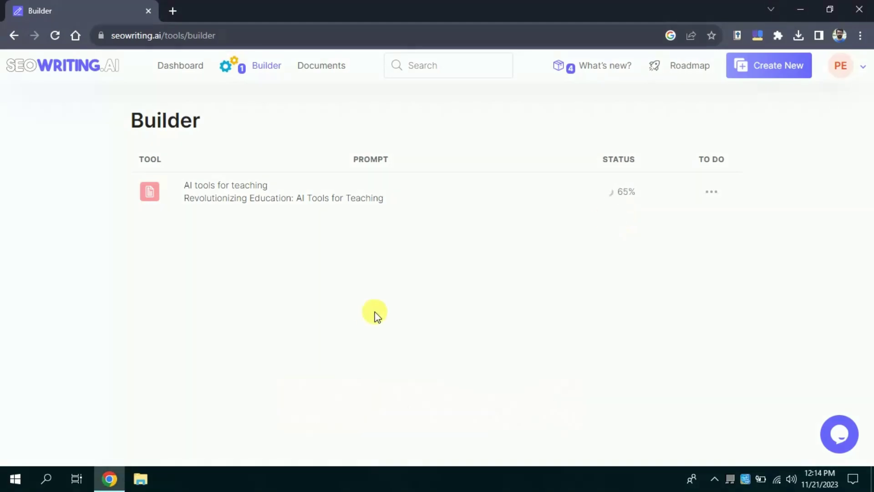
{"action": "left_click", "coordinate": [711, 191]}
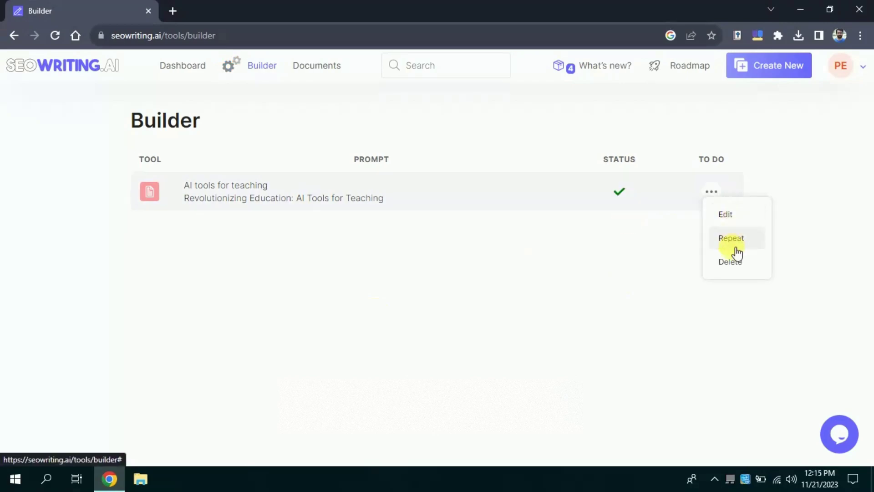
{"action": "left_click", "coordinate": [503, 209]}
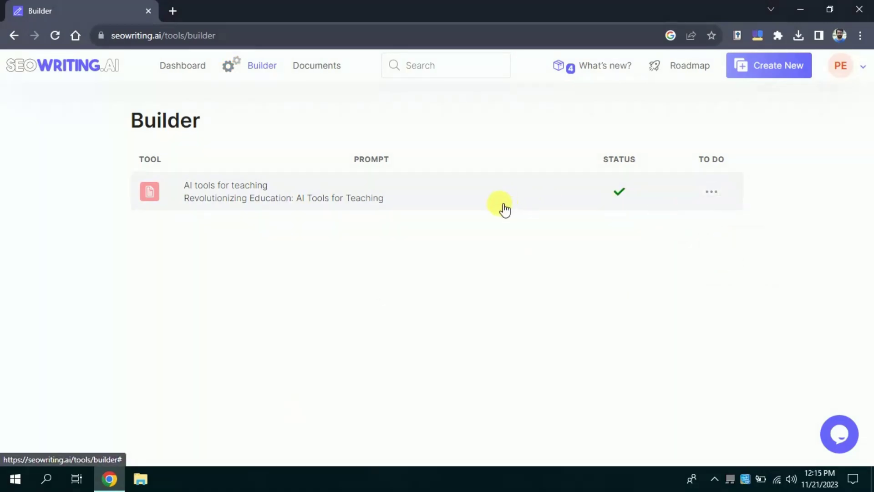
{"action": "left_click", "coordinate": [442, 193]}
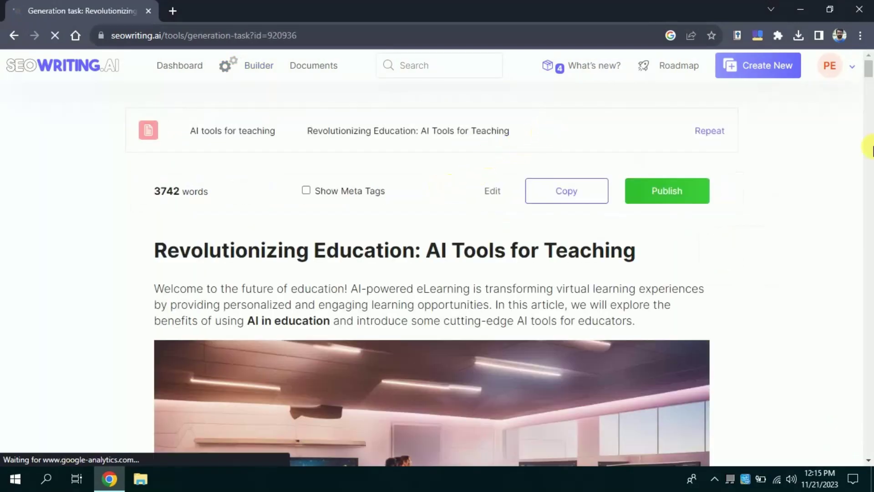
{"action": "scroll", "coordinate": [869, 69], "scroll_direction": "down", "scroll_amount": 3}
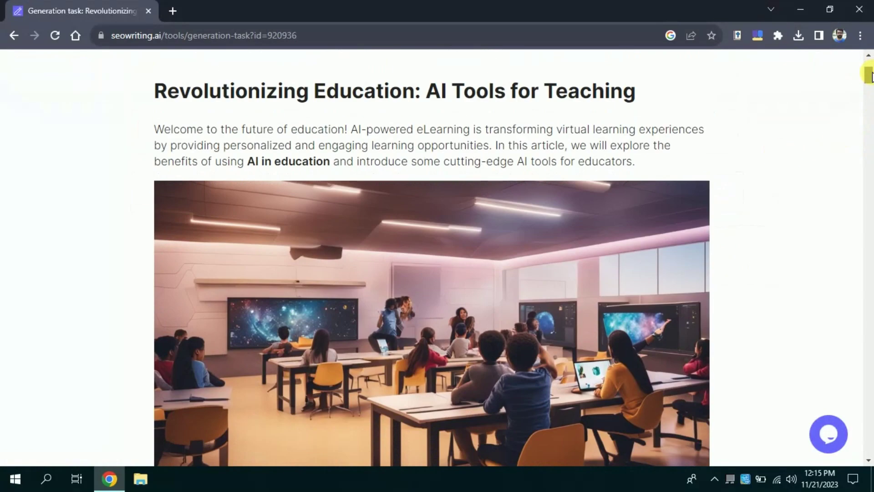
{"action": "scroll", "coordinate": [868, 70], "scroll_direction": "up", "scroll_amount": 4}
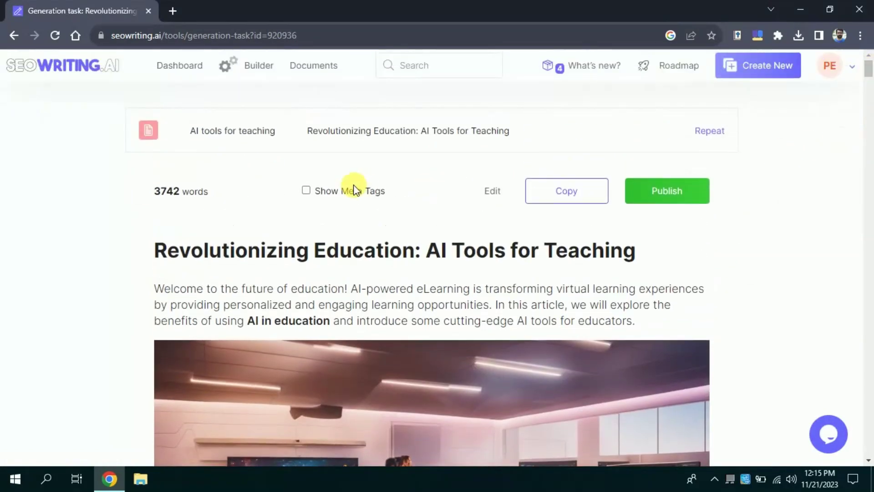
{"action": "left_click", "coordinate": [353, 191]}
{"action": "left_click_drag", "start_coordinate": [393, 269], "coordinate": [164, 273]}
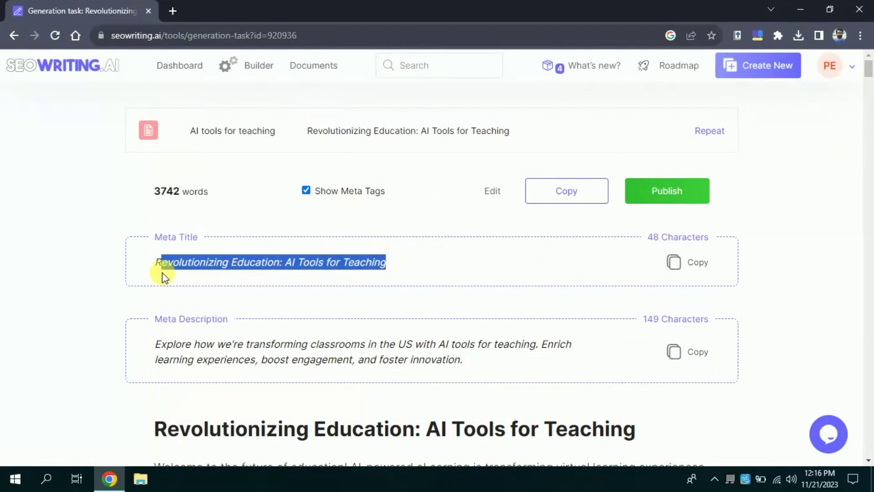
{"action": "left_click_drag", "start_coordinate": [487, 364], "coordinate": [245, 363]}
{"action": "triple_click", "coordinate": [279, 353]}
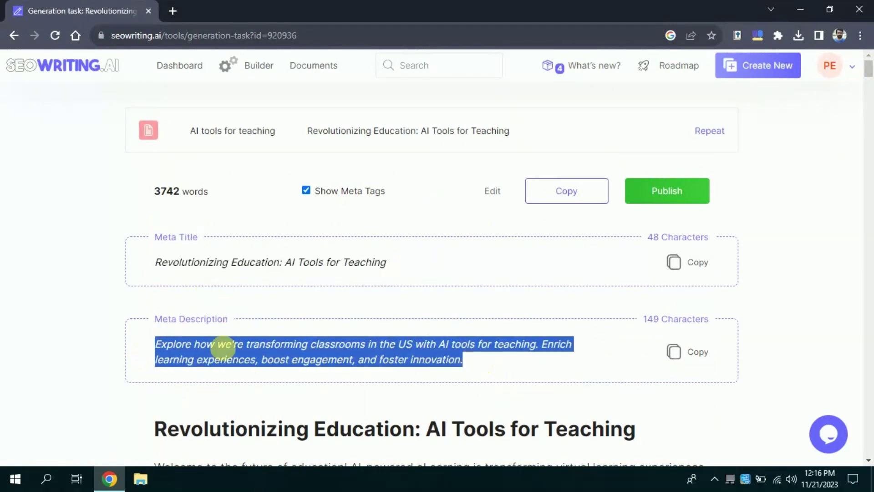
{"action": "left_click", "coordinate": [361, 236]}
{"action": "left_click", "coordinate": [306, 191]}
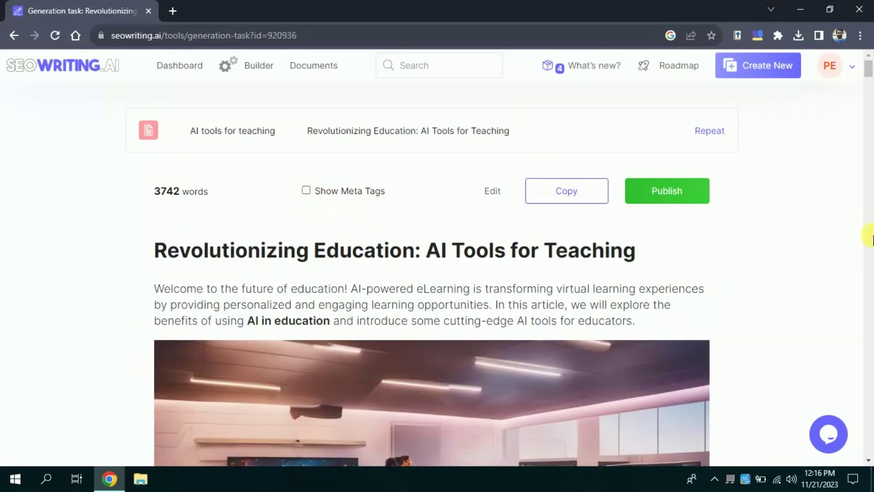
{"action": "left_click_drag", "start_coordinate": [867, 72], "coordinate": [867, 78]}
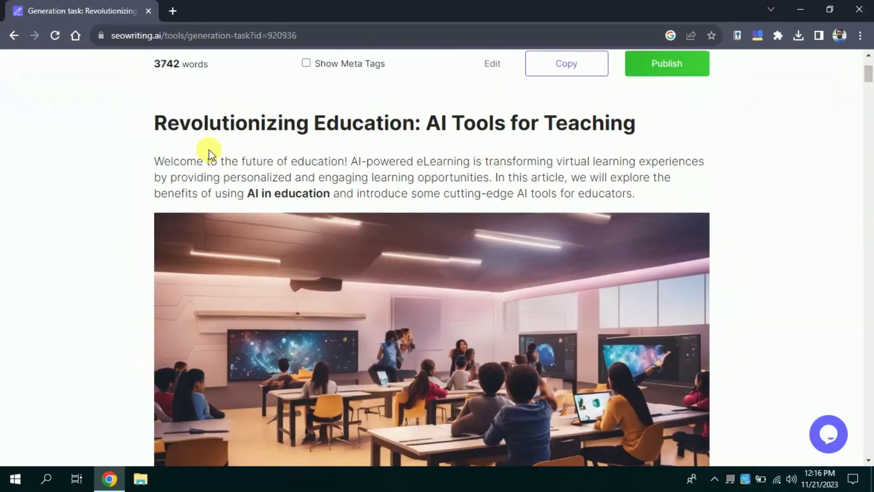
{"action": "left_click_drag", "start_coordinate": [160, 124], "coordinate": [652, 127]}
{"action": "left_click", "coordinate": [653, 131]}
{"action": "left_click_drag", "start_coordinate": [868, 75], "coordinate": [869, 81]}
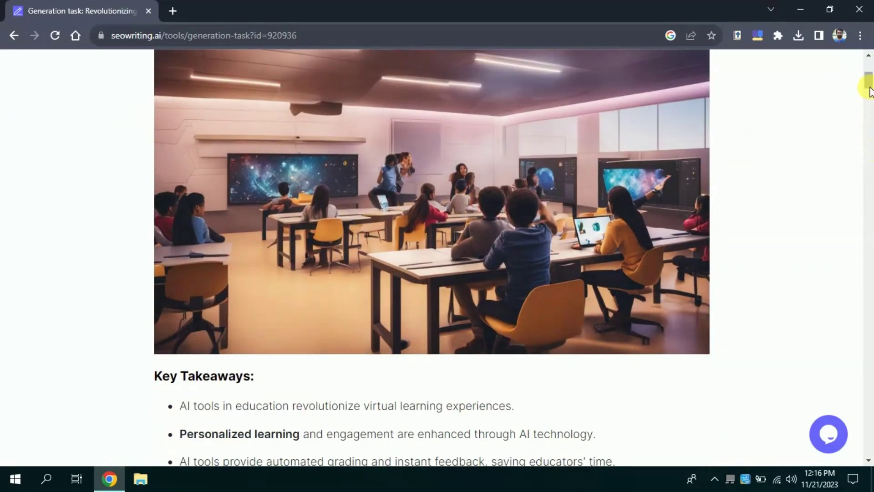
{"action": "left_click_drag", "start_coordinate": [868, 87], "coordinate": [868, 94]}
{"action": "left_click_drag", "start_coordinate": [254, 157], "coordinate": [146, 153]}
{"action": "left_click", "coordinate": [226, 172]}
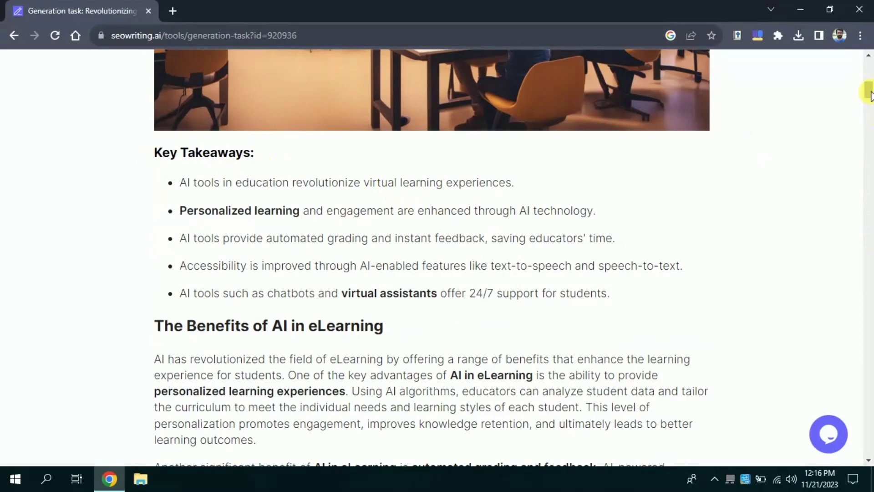
{"action": "left_click_drag", "start_coordinate": [869, 93], "coordinate": [868, 98]}
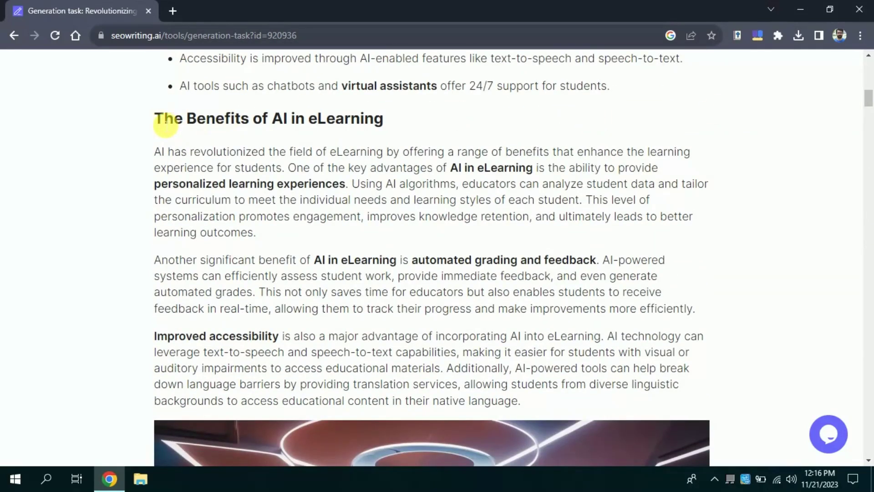
{"action": "left_click_drag", "start_coordinate": [164, 122], "coordinate": [384, 121]}
{"action": "left_click_drag", "start_coordinate": [450, 167], "coordinate": [536, 169]}
{"action": "left_click_drag", "start_coordinate": [398, 259], "coordinate": [314, 259]}
{"action": "left_click", "coordinate": [404, 233]}
{"action": "left_click_drag", "start_coordinate": [867, 107], "coordinate": [869, 316]}
{"action": "mouse_move", "coordinate": [482, 199]}
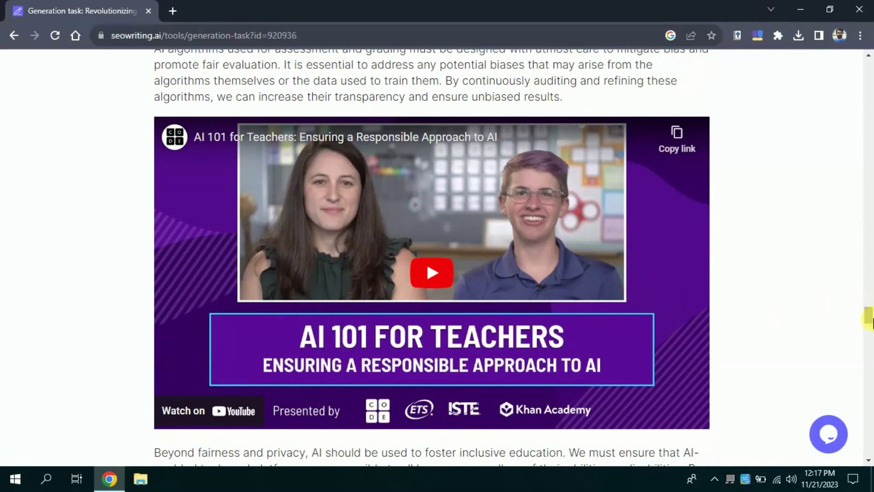
{"action": "left_click_drag", "start_coordinate": [871, 322], "coordinate": [872, 361]}
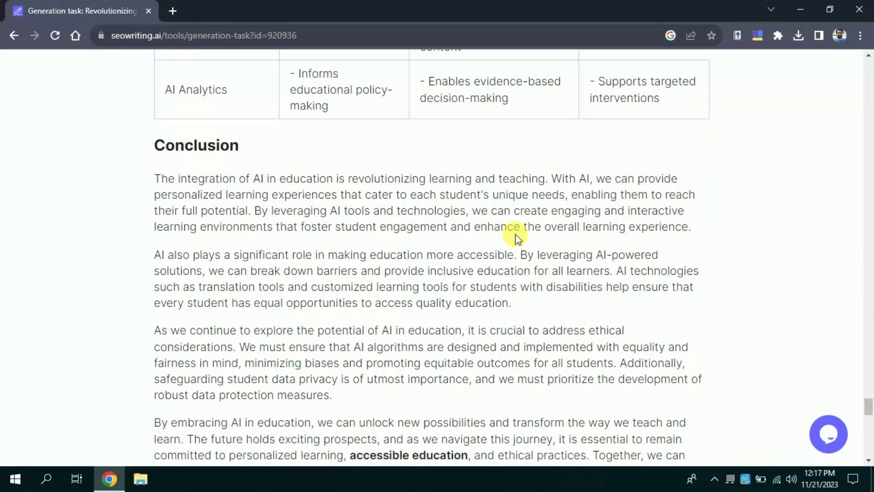
{"action": "left_click_drag", "start_coordinate": [239, 146], "coordinate": [153, 146]}
{"action": "left_click", "coordinate": [812, 362]}
{"action": "left_click_drag", "start_coordinate": [868, 407], "coordinate": [870, 418]}
{"action": "left_click_drag", "start_coordinate": [191, 228], "coordinate": [147, 219]}
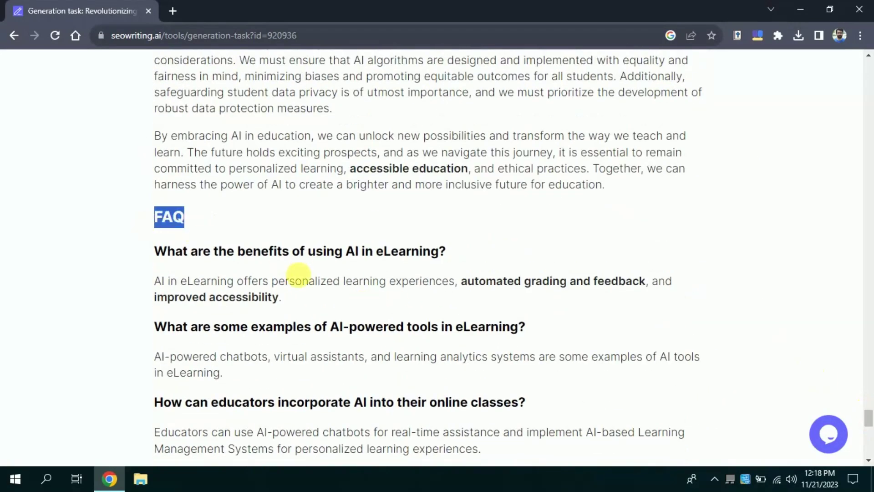
{"action": "left_click_drag", "start_coordinate": [869, 422], "coordinate": [871, 451]}
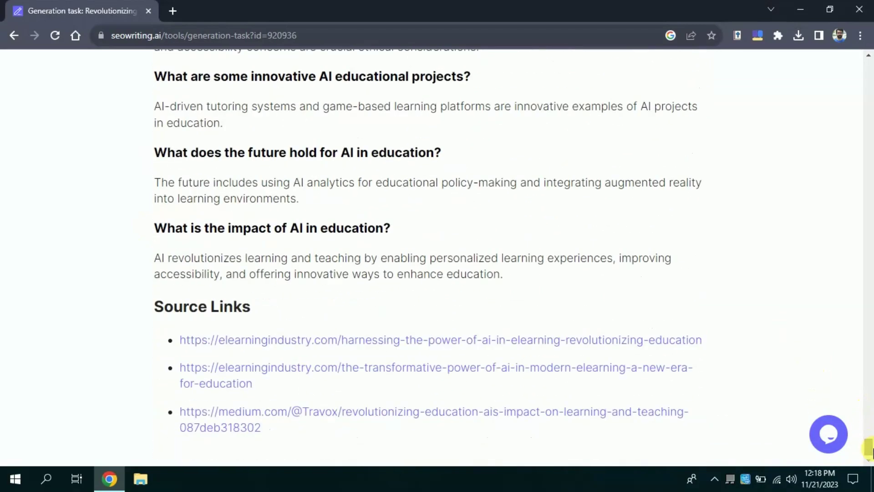
{"action": "left_click_drag", "start_coordinate": [301, 323], "coordinate": [151, 322]}
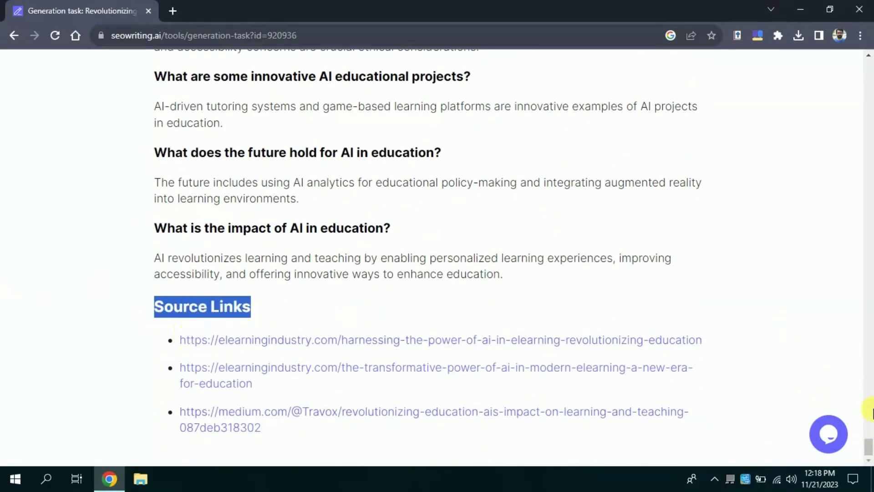
{"action": "left_click_drag", "start_coordinate": [869, 445], "coordinate": [870, 68]}
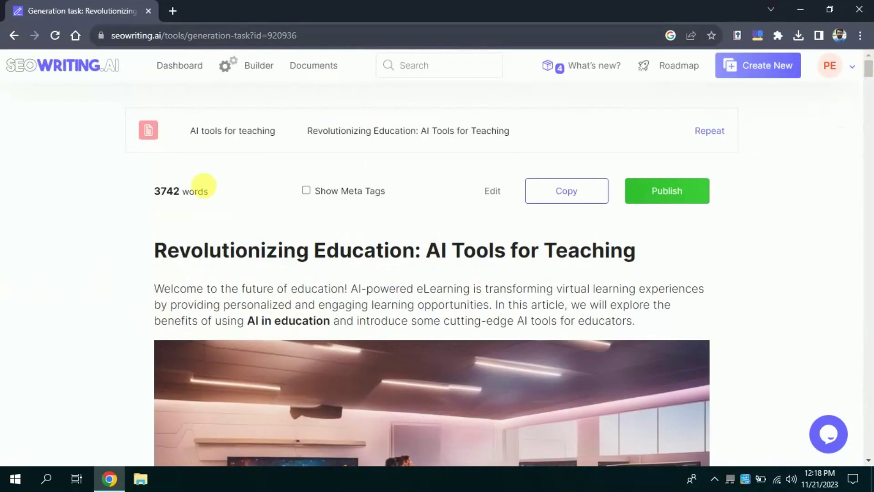
Try publishing the 3742-word article to WordPress, which brings up the Integration Needed prompt.
{"action": "left_click_drag", "start_coordinate": [213, 199], "coordinate": [150, 194]}
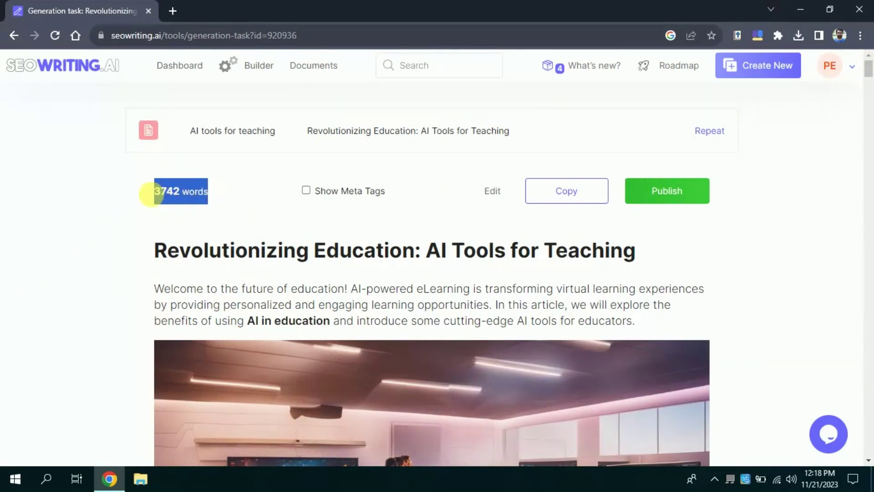
{"action": "left_click", "coordinate": [703, 193]}
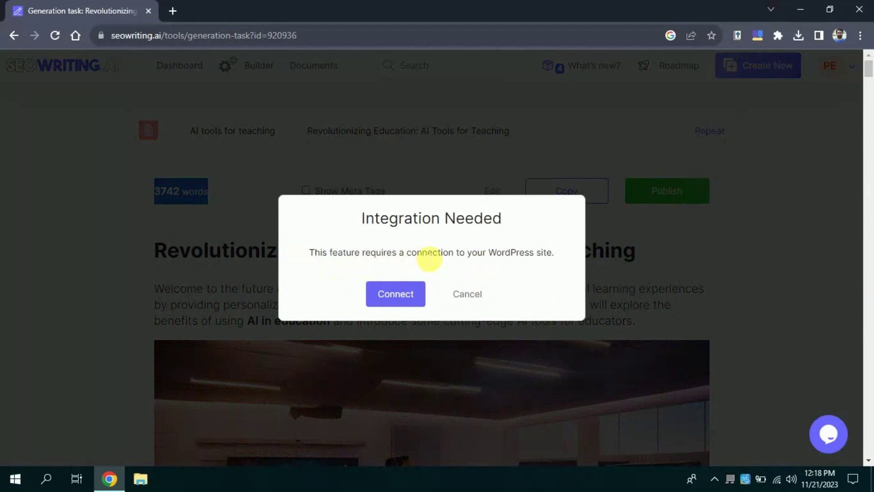
{"action": "left_click_drag", "start_coordinate": [465, 258], "coordinate": [547, 259]}
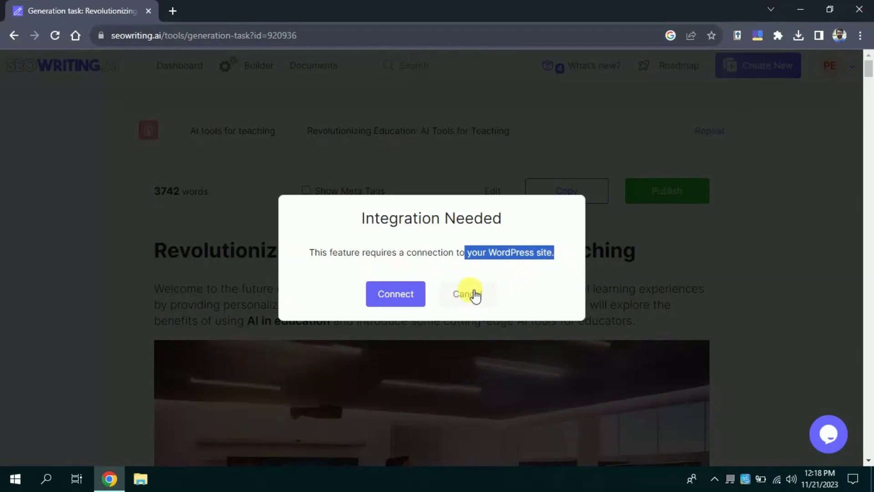
Dismiss the Integration Needed prompt and return to the Dashboard.
{"action": "left_click", "coordinate": [404, 293]}
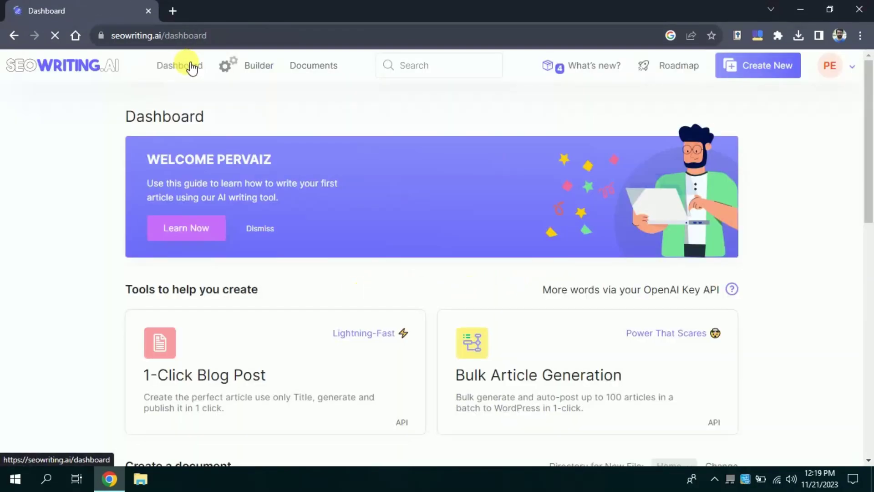
{"action": "scroll", "coordinate": [870, 84], "scroll_direction": "down", "scroll_amount": 2}
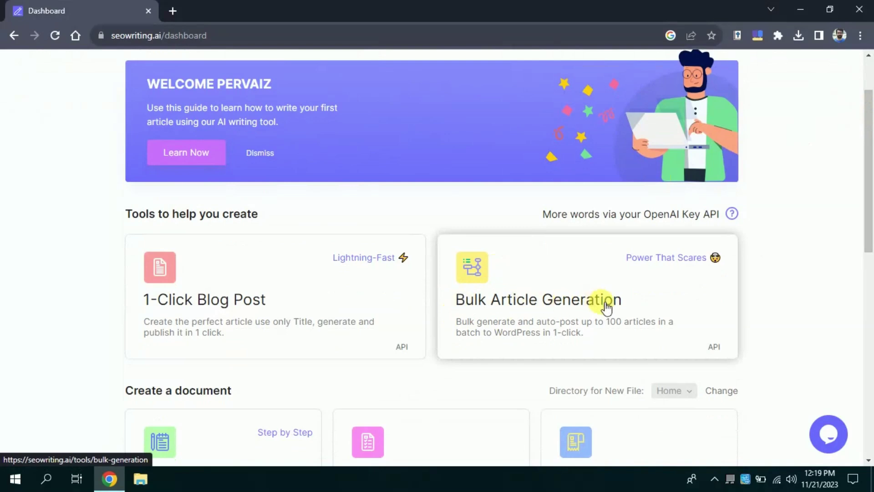
{"action": "left_click_drag", "start_coordinate": [630, 302], "coordinate": [567, 306]}
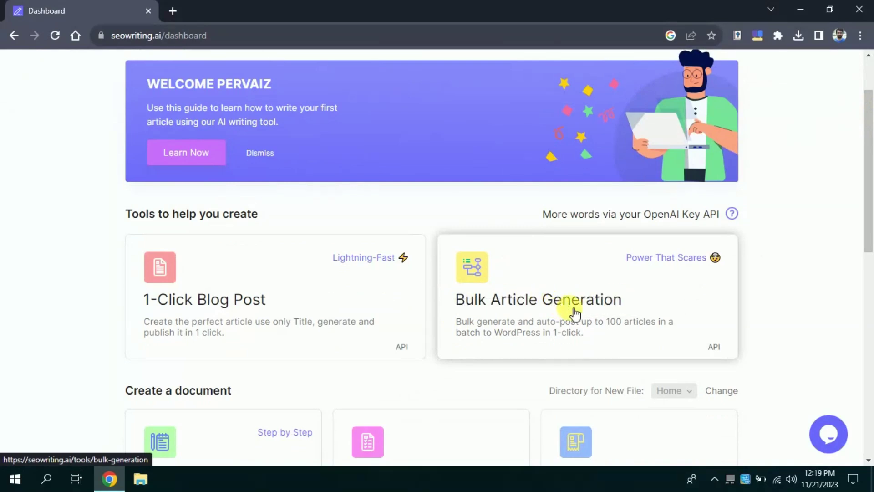
Open Bulk Article Generation and scroll through its keyword table, Core Settings and Structure.
{"action": "left_click", "coordinate": [512, 299]}
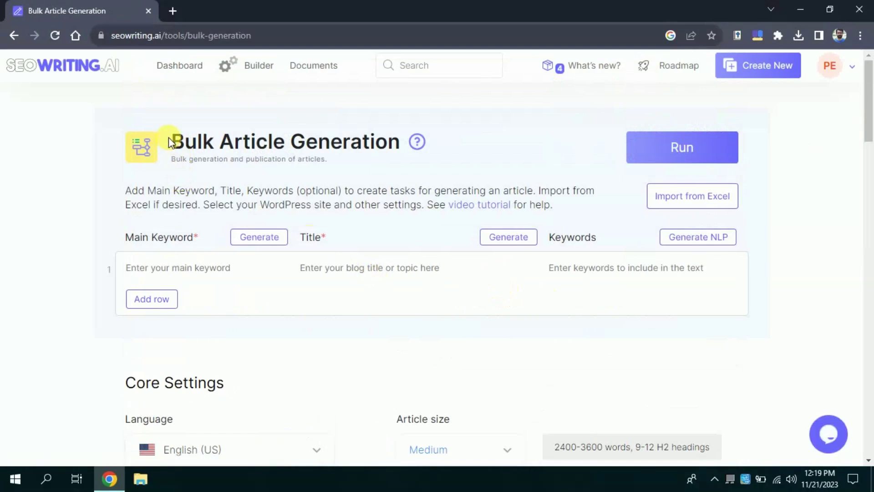
{"action": "left_click_drag", "start_coordinate": [175, 141], "coordinate": [401, 142]}
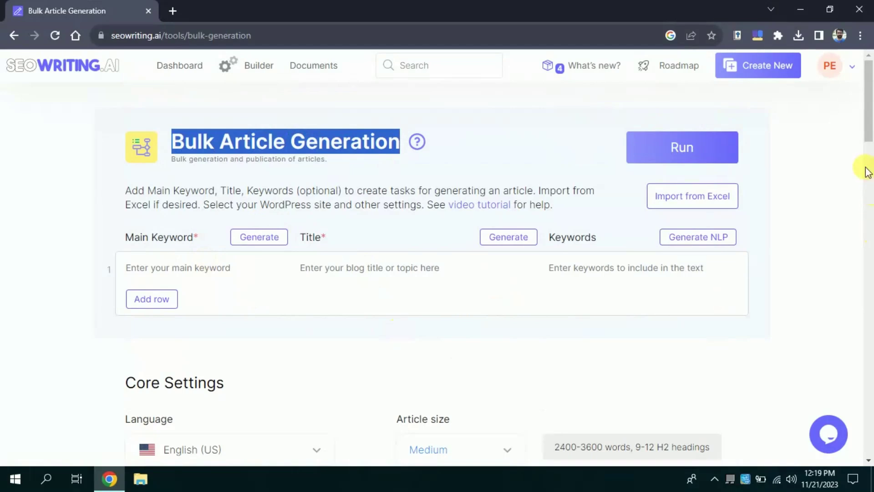
{"action": "left_click", "coordinate": [278, 284]}
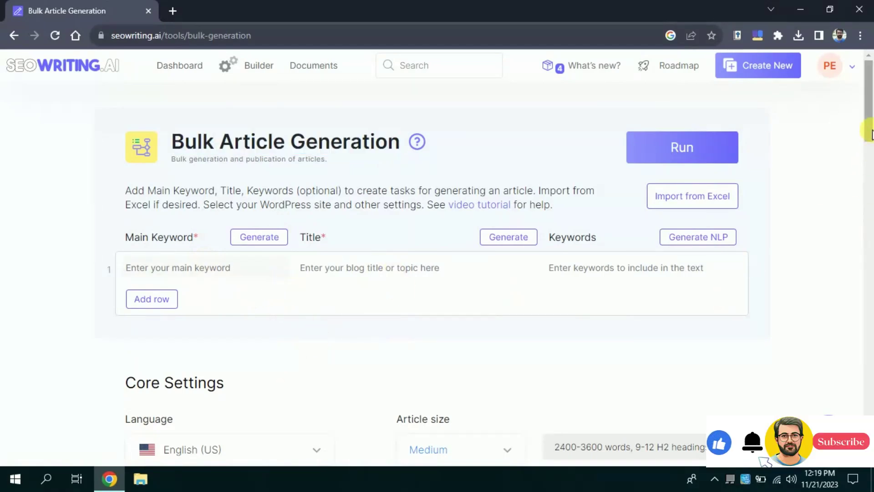
{"action": "scroll", "coordinate": [871, 137], "scroll_direction": "down", "scroll_amount": 1}
{"action": "left_click_drag", "start_coordinate": [870, 136], "coordinate": [871, 319]}
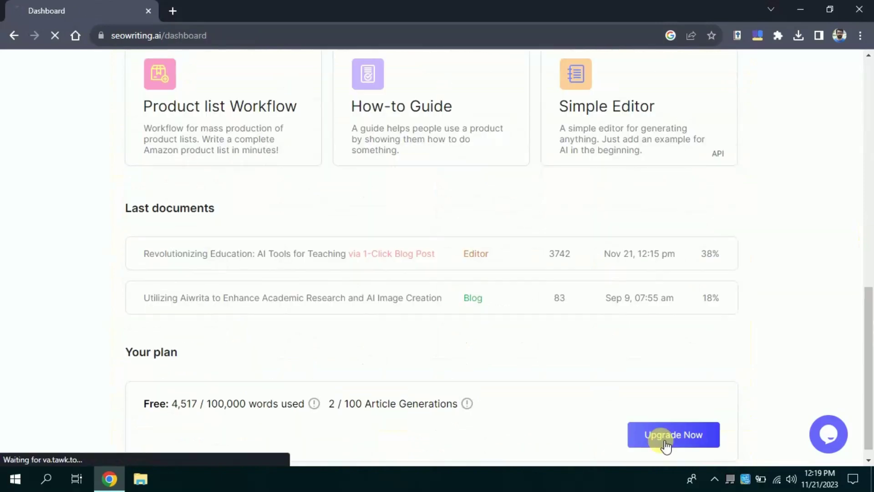
Open the Subscription page and review the Free $0 plan: 5,000 words, 1-Click Blog Post, GPT-3.5 and GPT-4.
{"action": "left_click", "coordinate": [664, 442]}
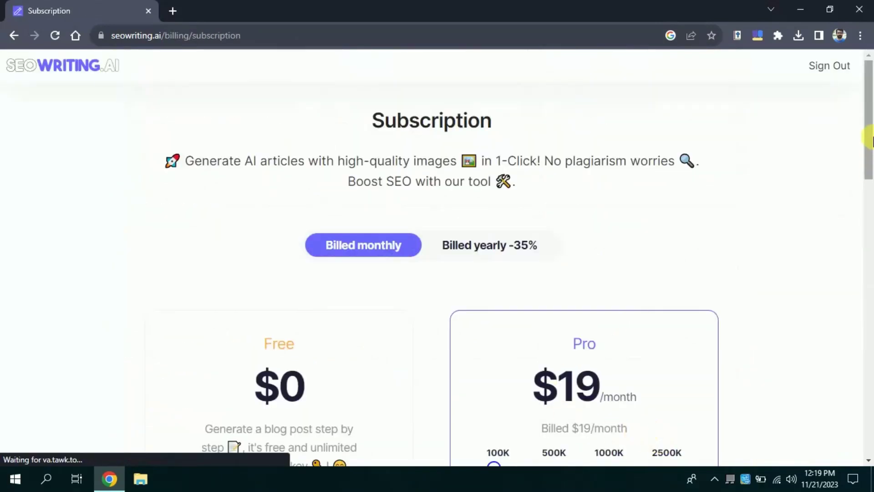
{"action": "left_click_drag", "start_coordinate": [868, 136], "coordinate": [870, 202]}
{"action": "double_click", "coordinate": [287, 163]}
{"action": "left_click", "coordinate": [283, 157]}
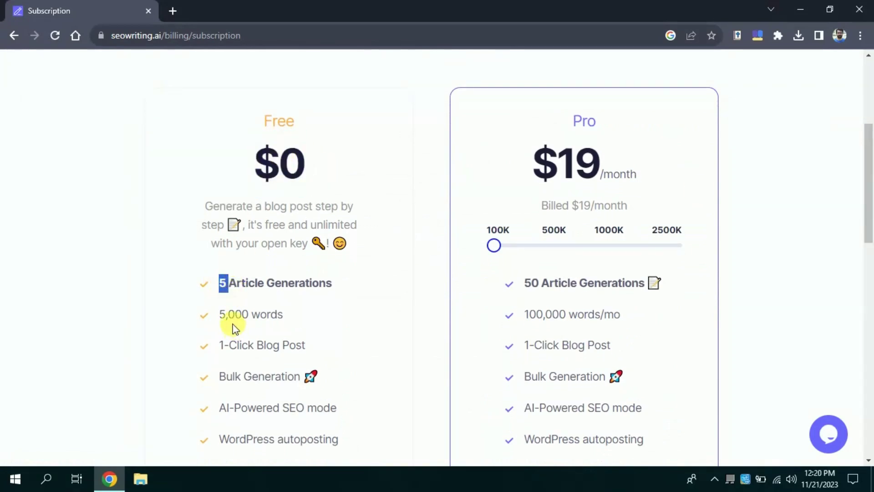
{"action": "left_click_drag", "start_coordinate": [220, 314], "coordinate": [288, 313]}
{"action": "left_click", "coordinate": [289, 313]}
{"action": "scroll", "coordinate": [237, 279], "scroll_direction": "down", "scroll_amount": 2}
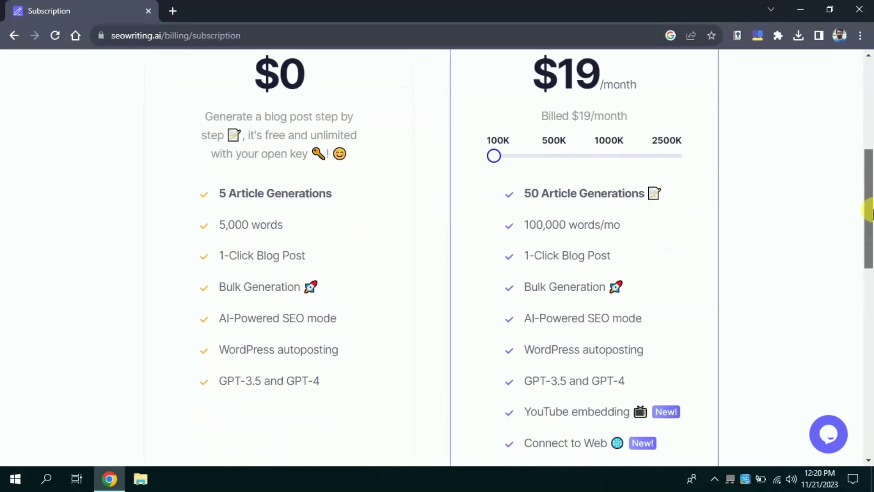
{"action": "left_click_drag", "start_coordinate": [219, 266], "coordinate": [315, 258]}
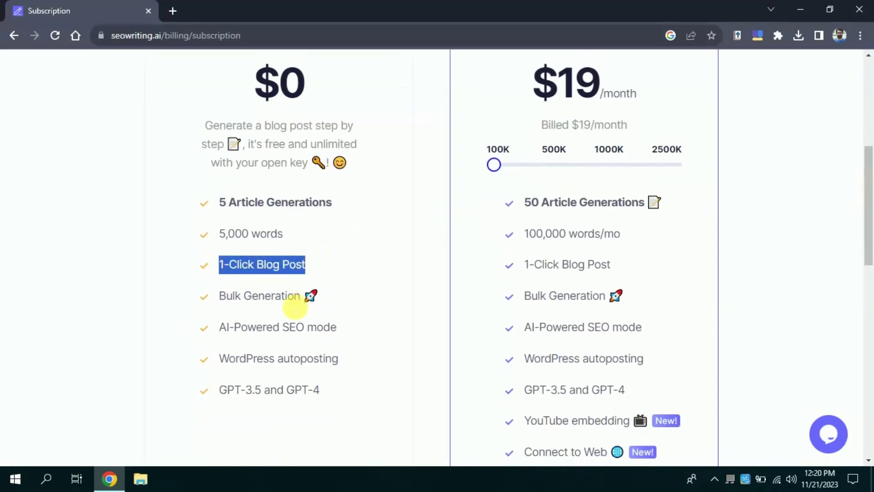
{"action": "left_click", "coordinate": [295, 308]}
{"action": "left_click_drag", "start_coordinate": [326, 400], "coordinate": [203, 410]}
{"action": "left_click", "coordinate": [203, 409]}
Review the Pro plan at $19/month and scroll through its feature list.
{"action": "left_click_drag", "start_coordinate": [649, 88], "coordinate": [547, 89]}
{"action": "left_click", "coordinate": [546, 89]}
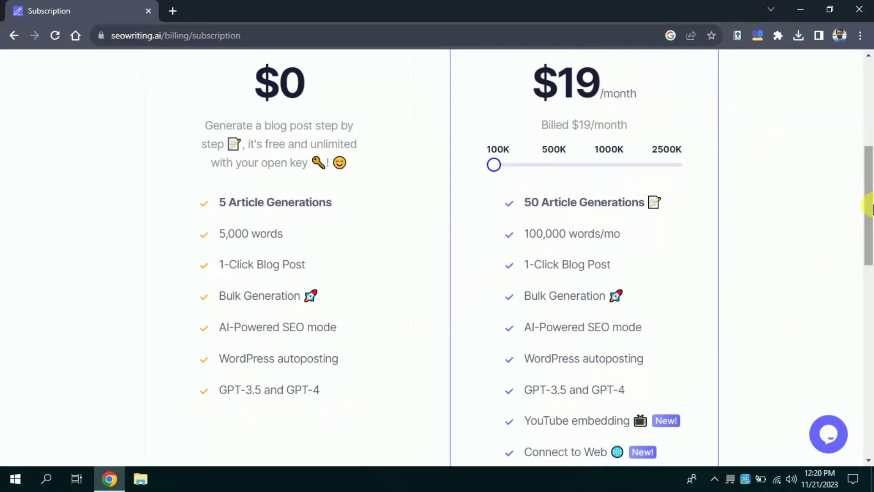
{"action": "scroll", "coordinate": [870, 231], "scroll_direction": "down", "scroll_amount": 2}
{"action": "left_click_drag", "start_coordinate": [870, 231], "coordinate": [870, 264]}
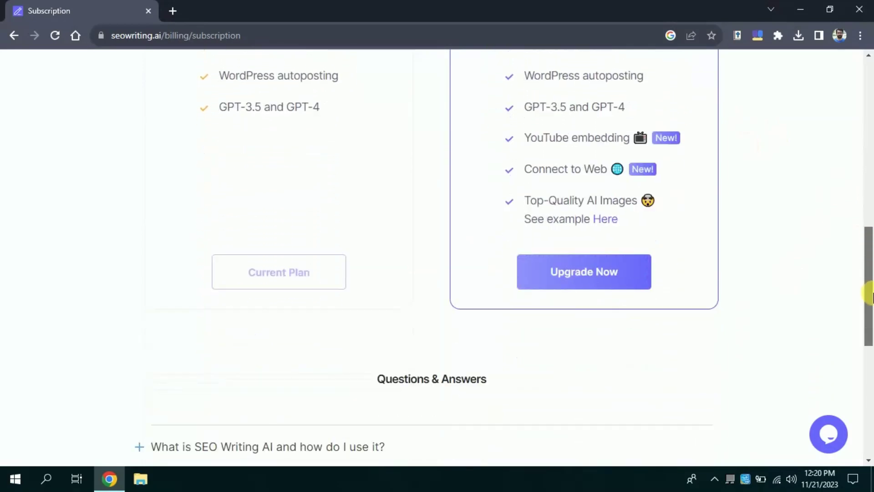
{"action": "left_click_drag", "start_coordinate": [871, 295], "coordinate": [870, 64]}
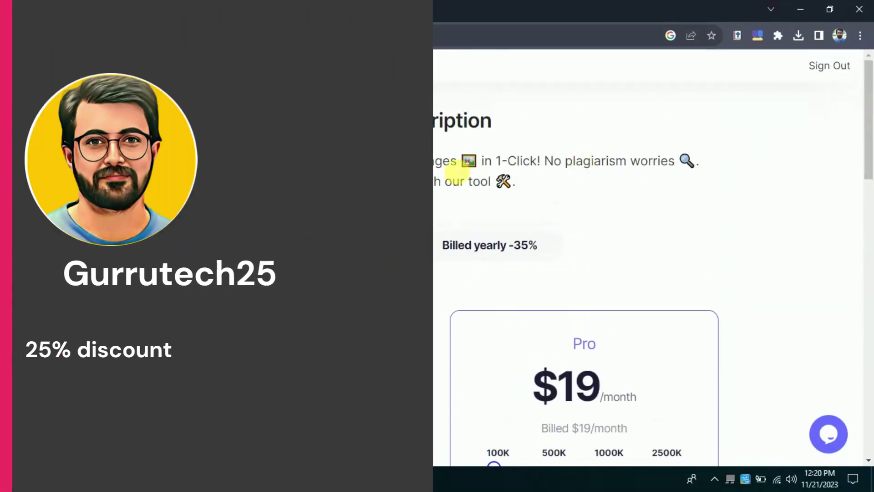